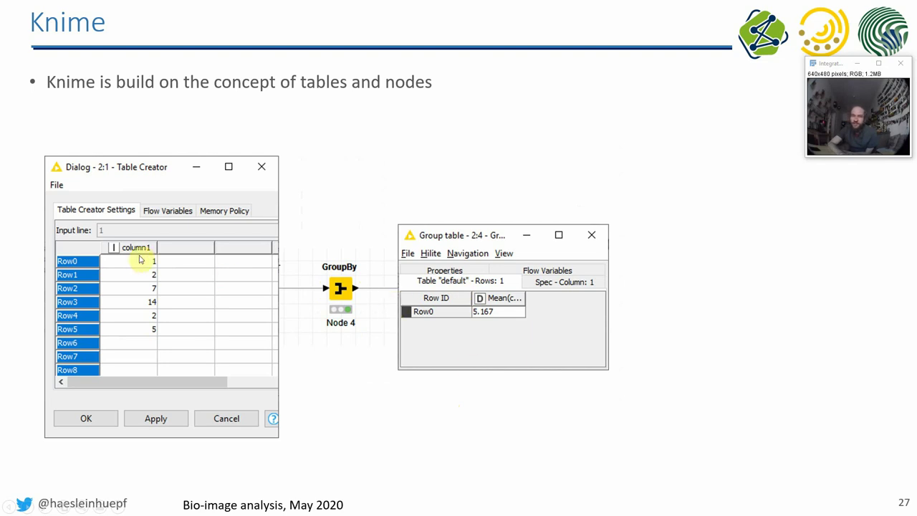
Step: Reveal the bullet on tables holding images and segmented objects, then advance to slide 28, 'Knime installation'
click(403, 418)
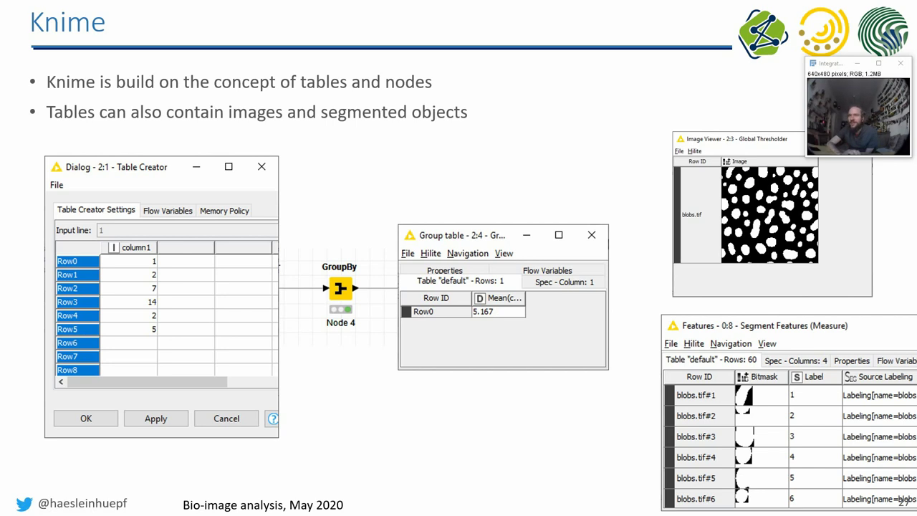
click(617, 162)
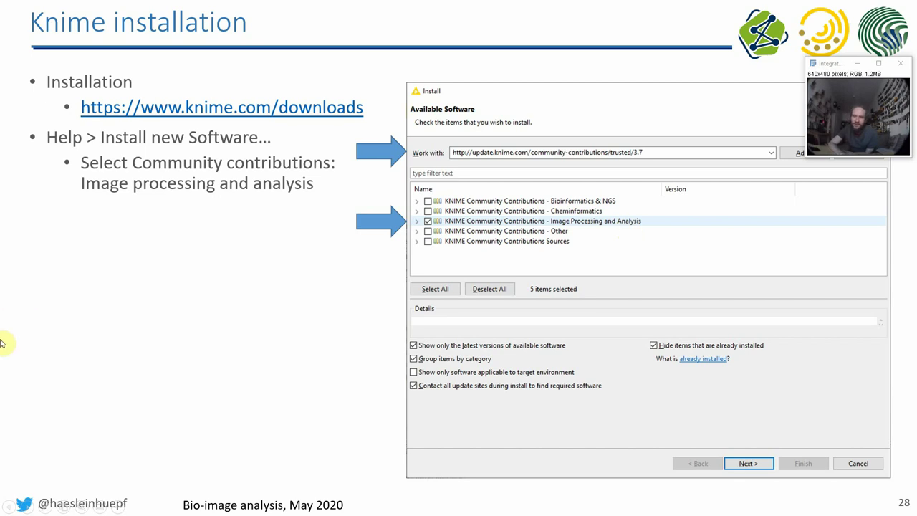
Step: Advance past the installation slides to the 'Try out Knime' slide
key(Right)
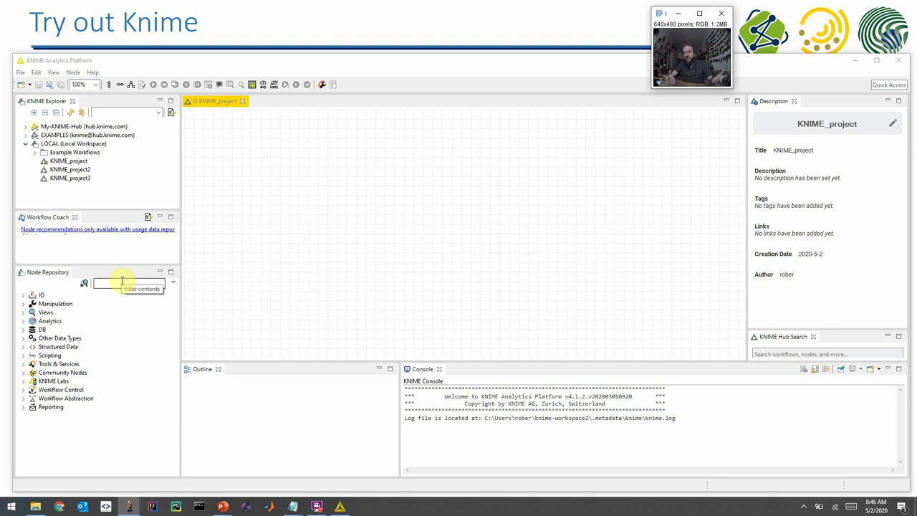
Step: Search the node repository for an image reader, trying 'load' and 'open' before 'read'
click(122, 281)
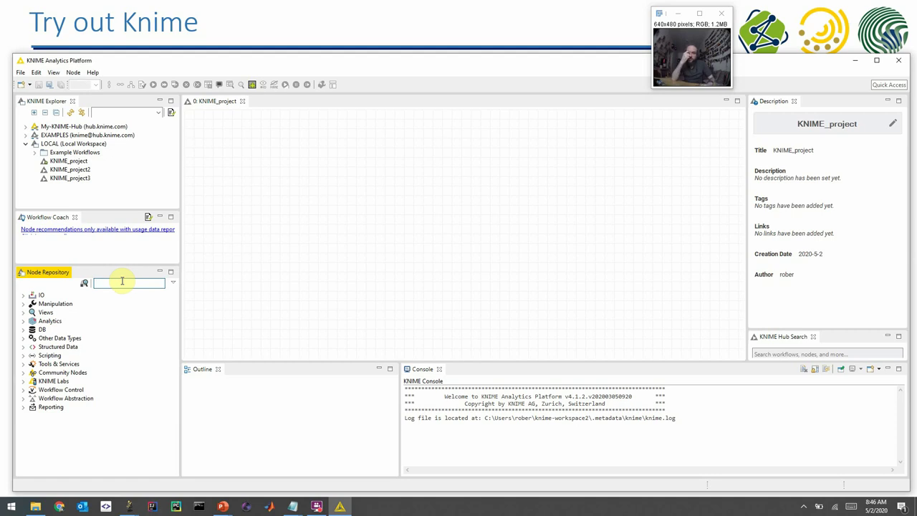
text(load)
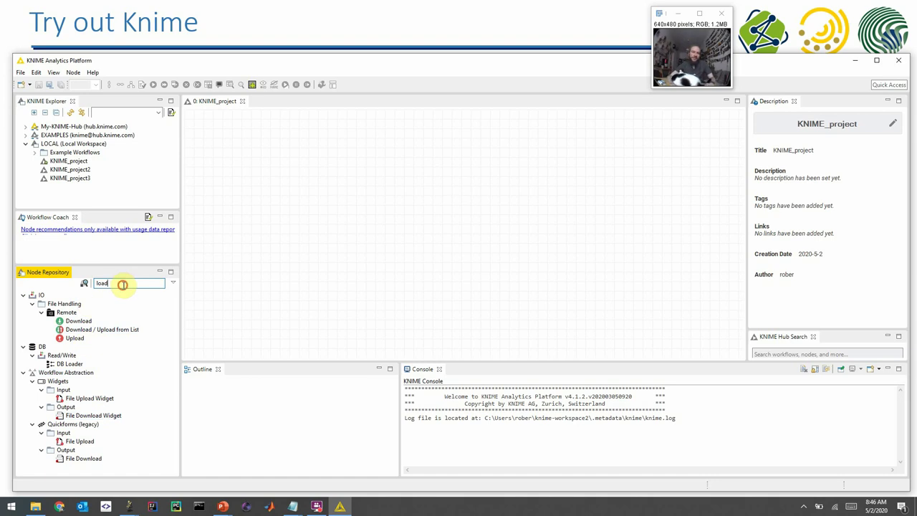
key(BackSpace)
text(open)
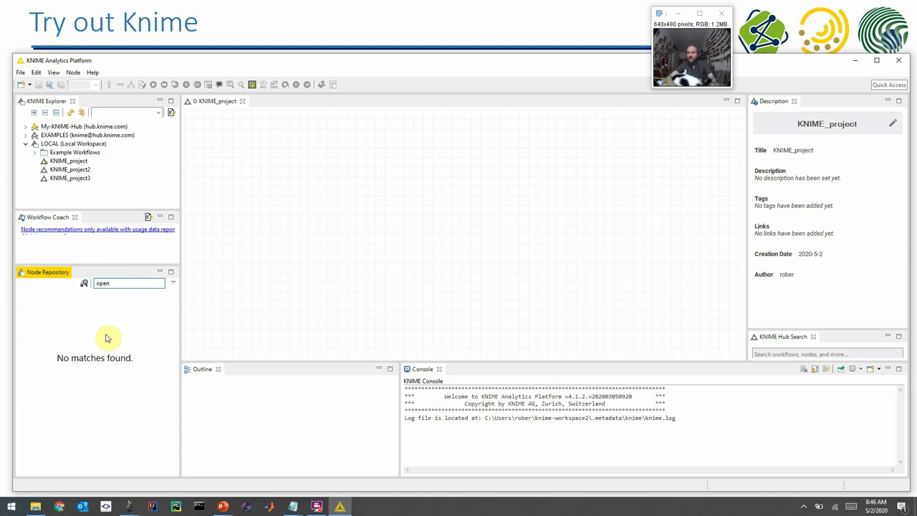
key(BackSpace)
key(BackSpace)
key(BackSpace)
key(BackSpace)
text(re)
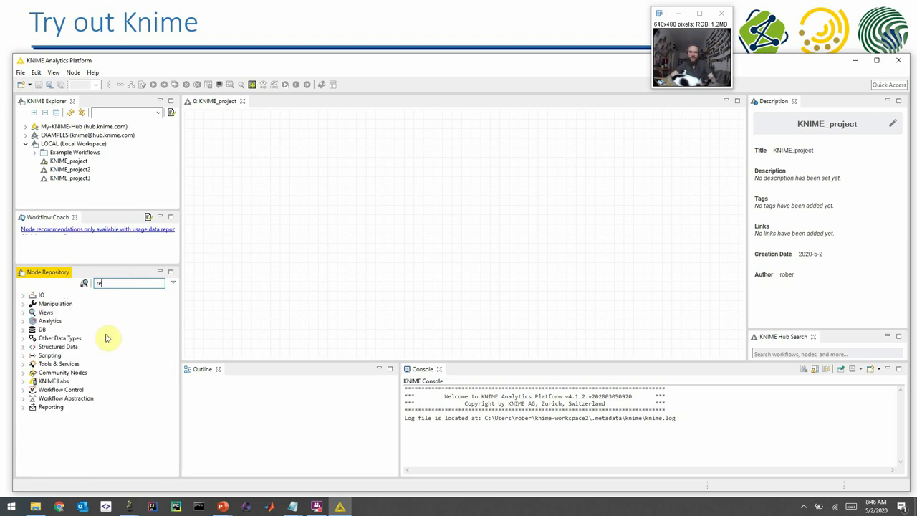
text(ad)
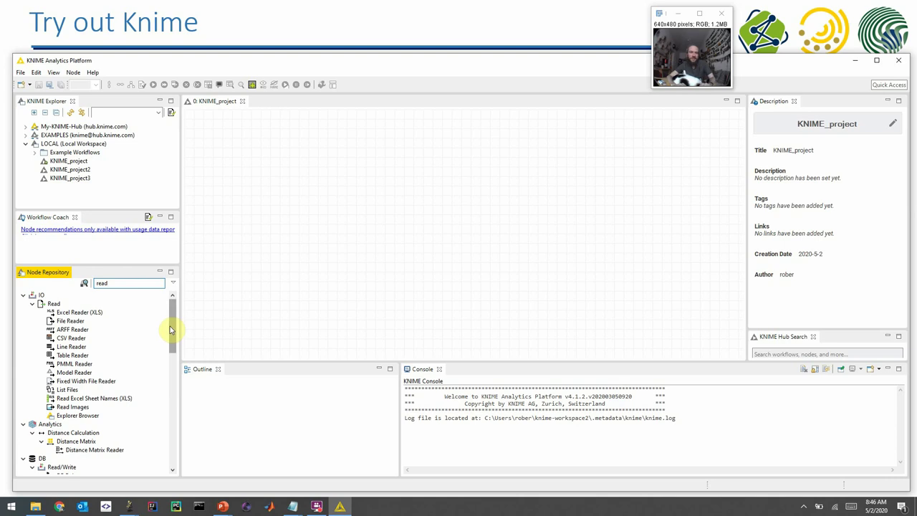
Step: Place an Image Reader node on the workflow canvas and search the repository for 'median'
drag(172, 325, 163, 442)
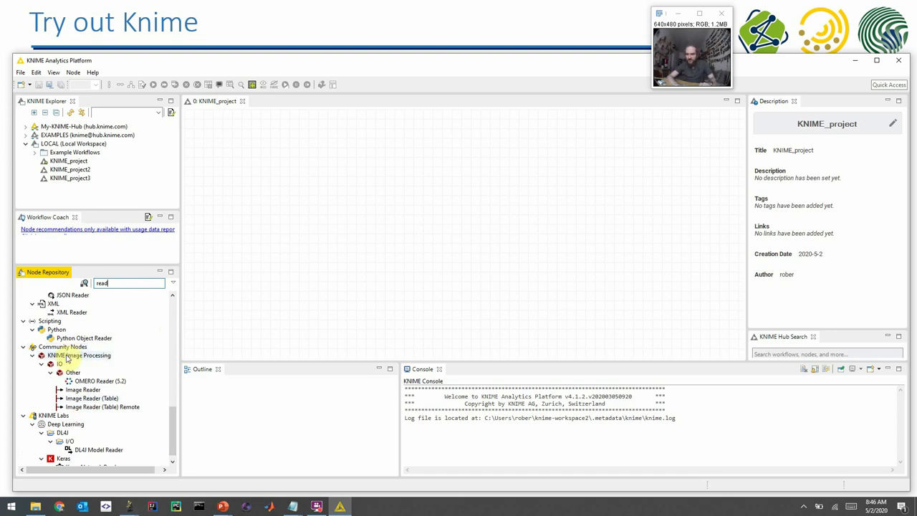
click(80, 389)
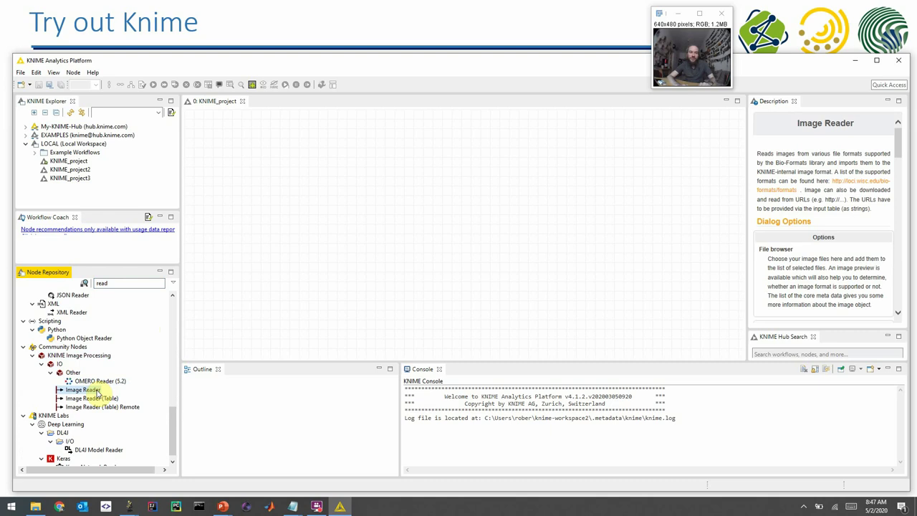
drag(78, 392, 250, 220)
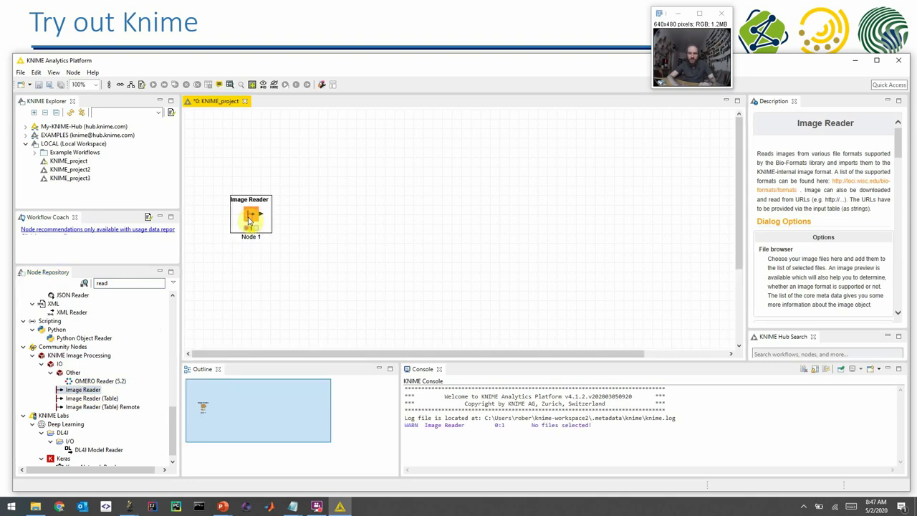
double_click(119, 282)
text(median)
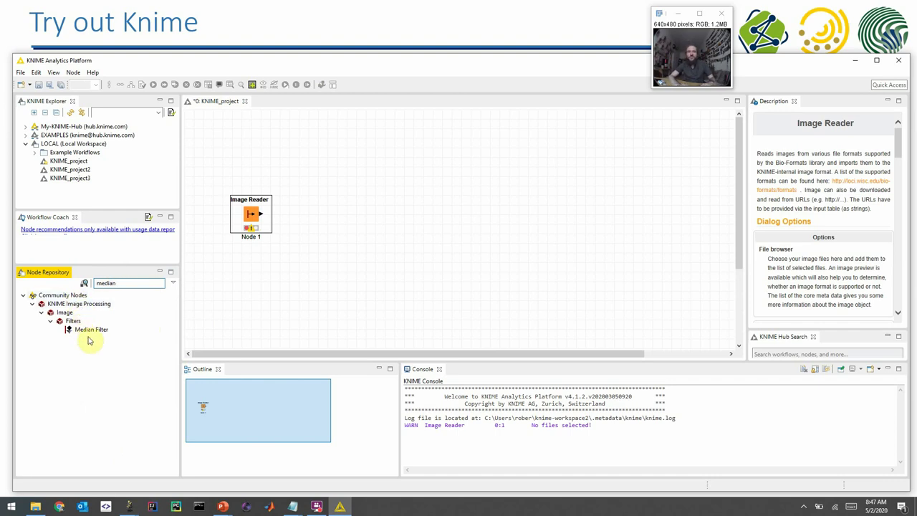
Step: Place a Median Filter node right of Image Reader and link Image Reader's output to it
drag(83, 328, 341, 222)
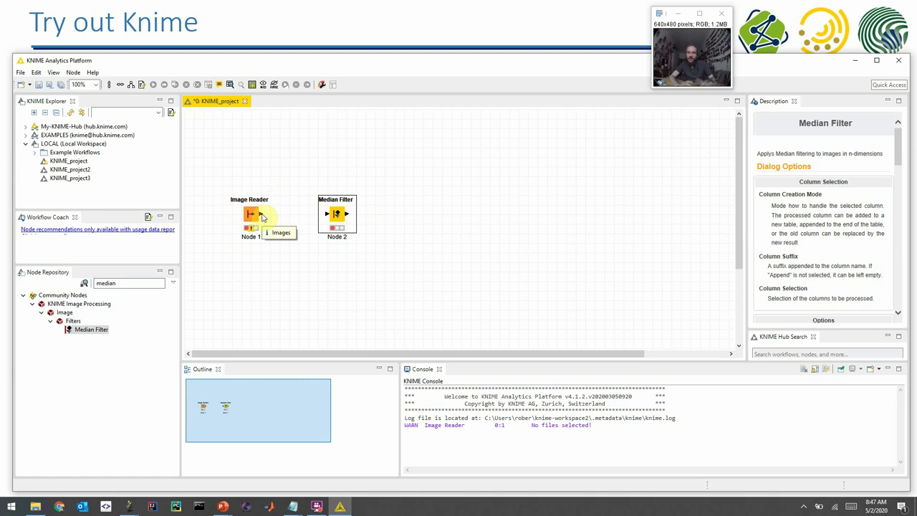
drag(261, 214, 325, 222)
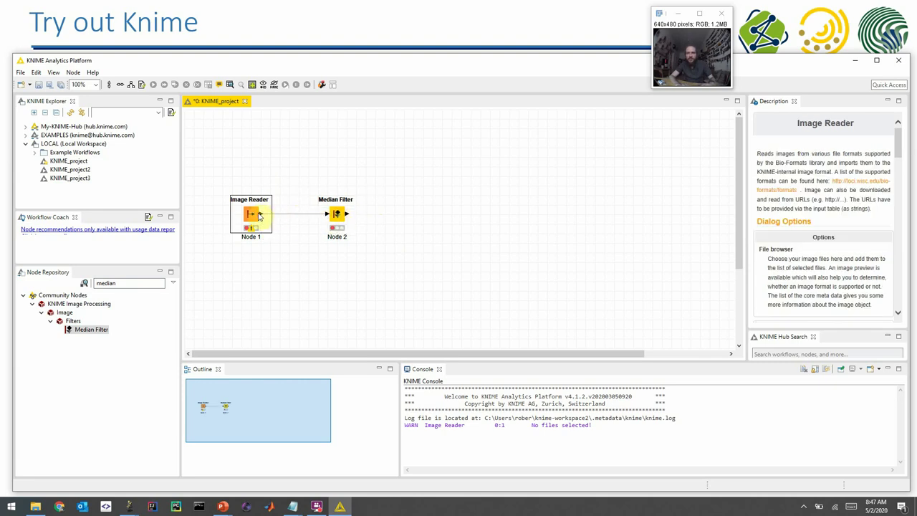
drag(262, 217, 327, 217)
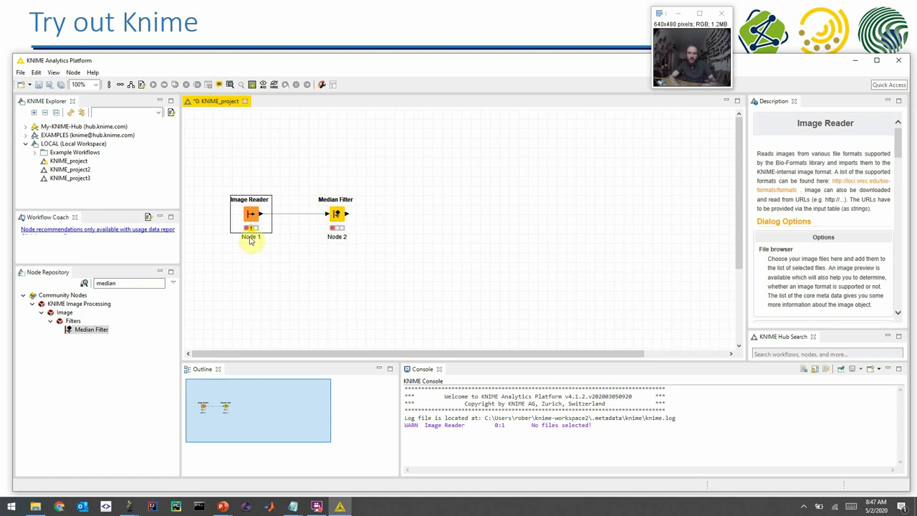
mouse_move(250, 235)
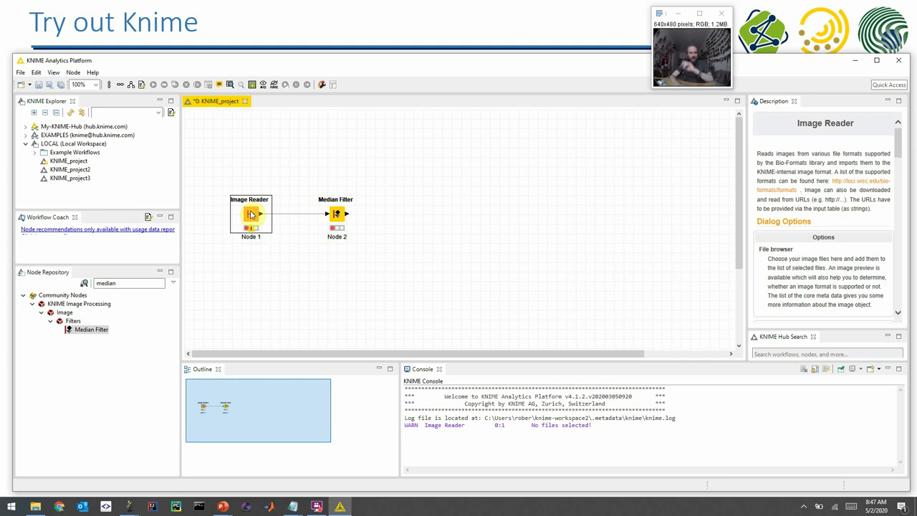
Step: Configure the Image Reader node to read blobs_k1.tif from the test folder
right_click(251, 213)
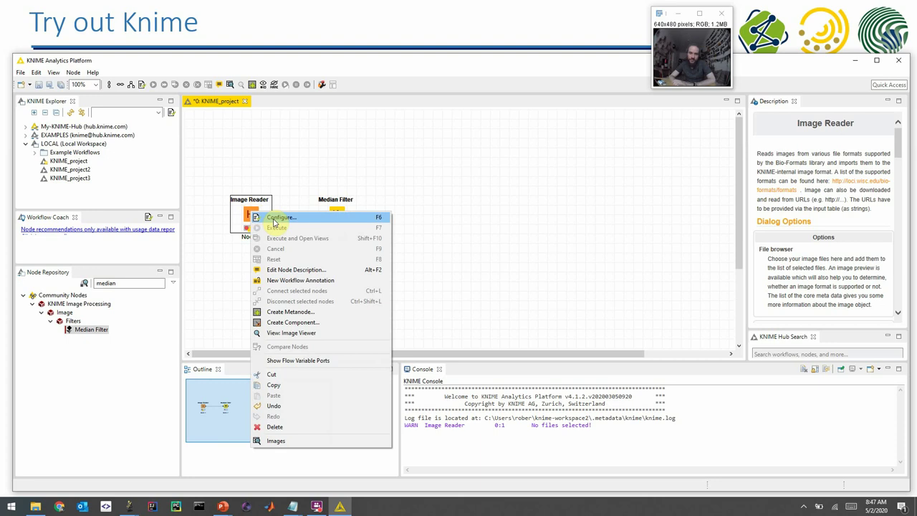
click(273, 221)
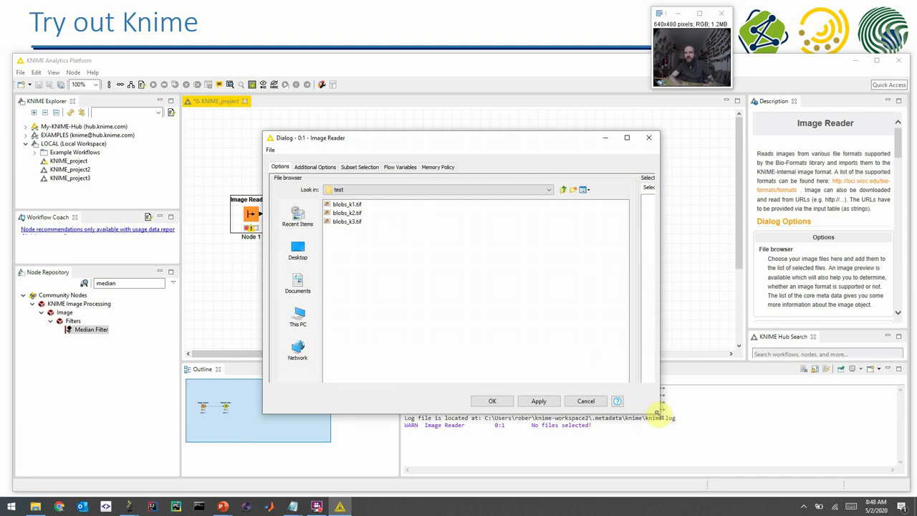
drag(656, 414, 653, 406)
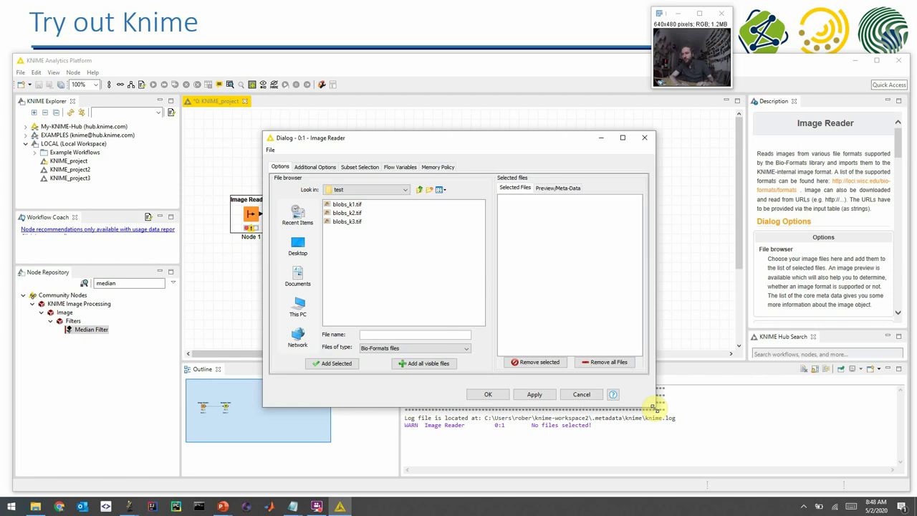
click(347, 204)
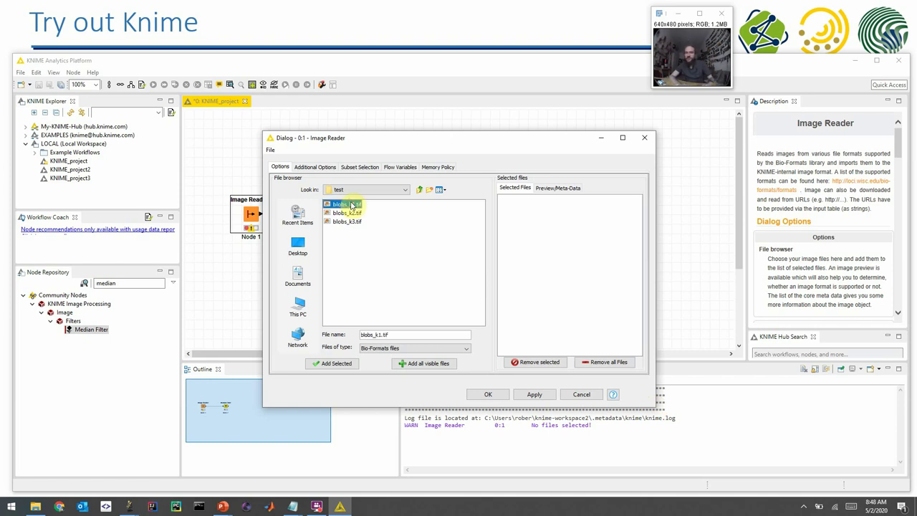
click(337, 365)
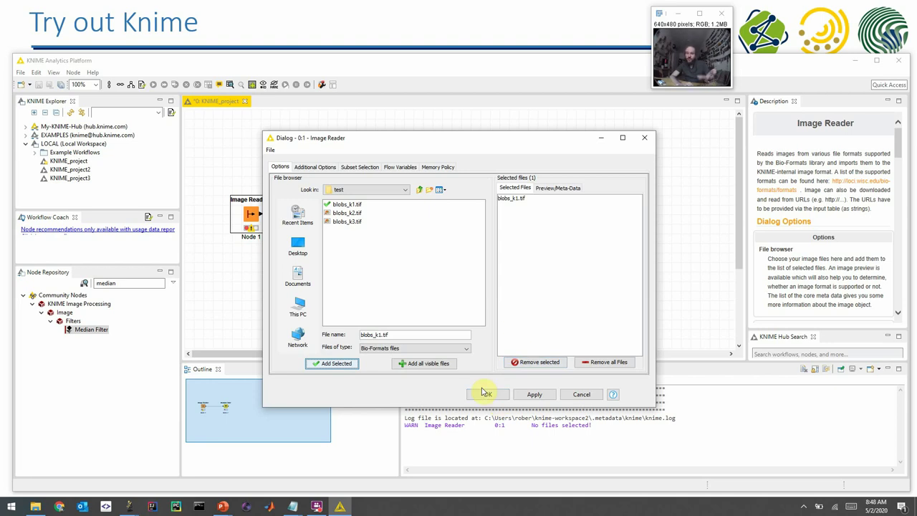
click(485, 394)
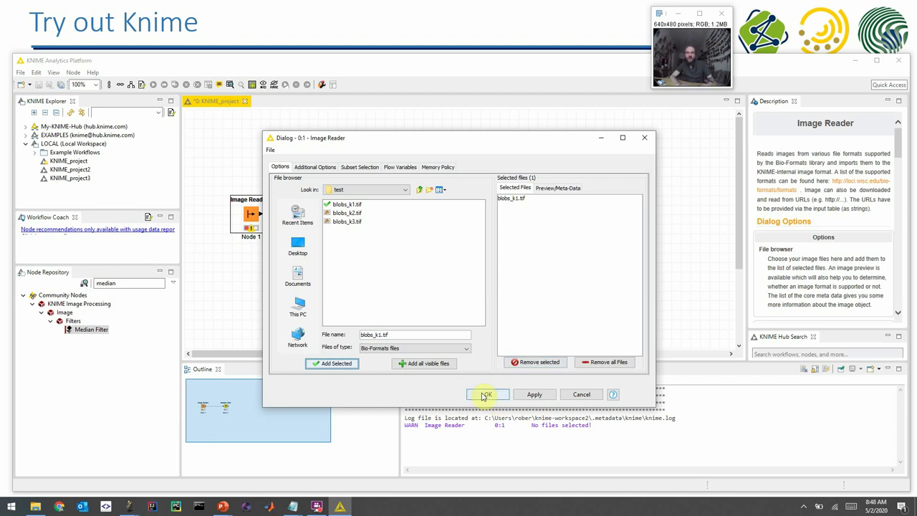
click(485, 394)
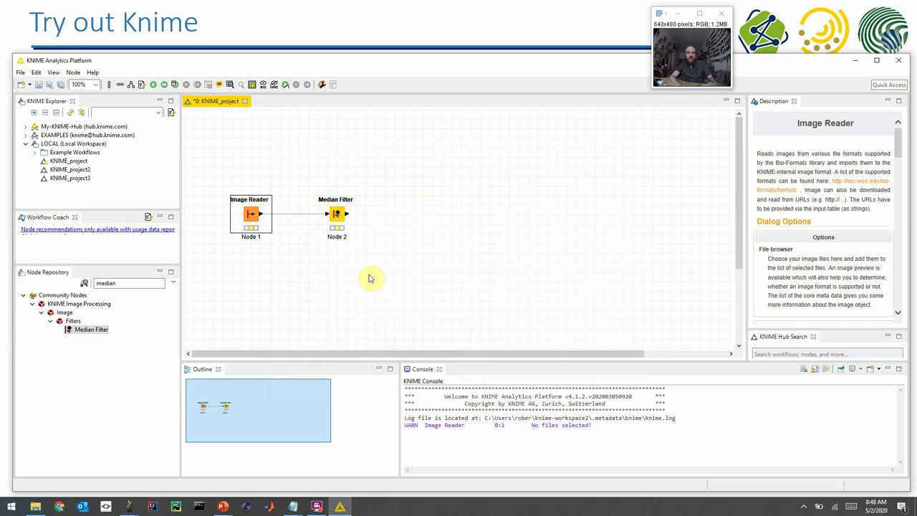
right_click(251, 225)
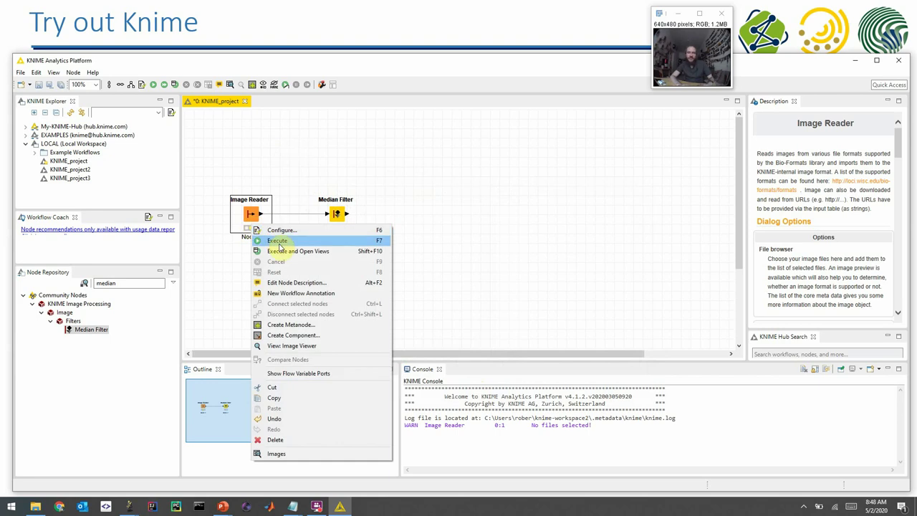
click(278, 242)
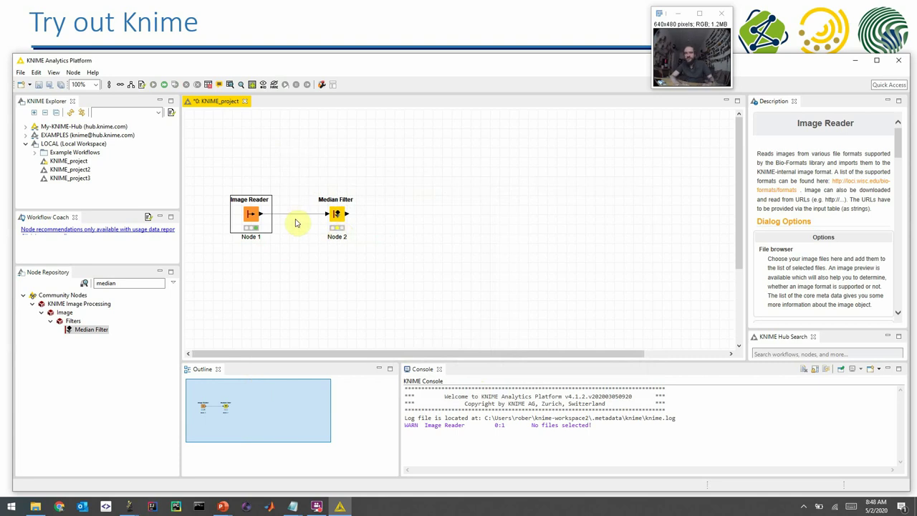
click(334, 215)
right_click(333, 215)
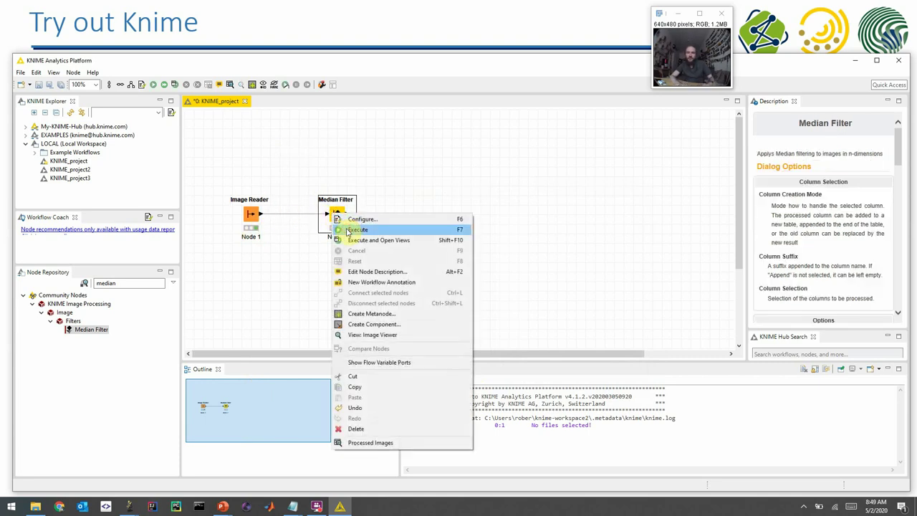
click(346, 229)
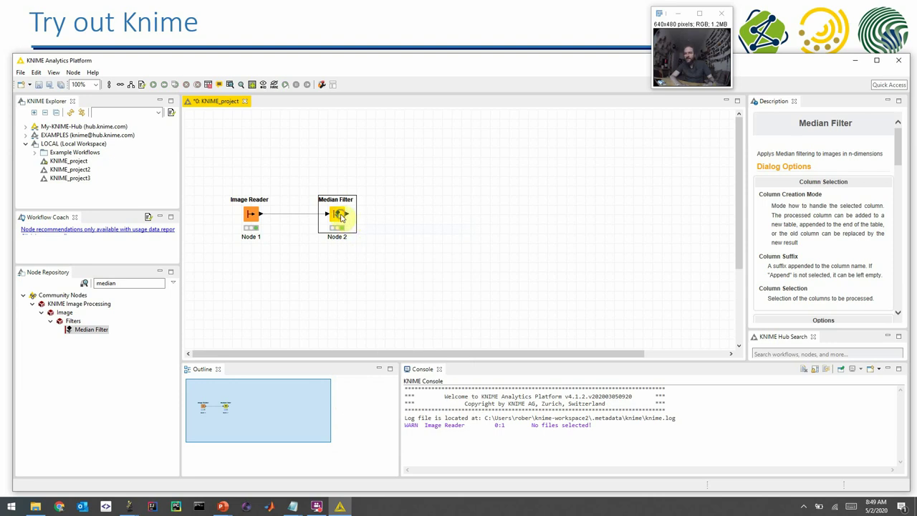
right_click(341, 217)
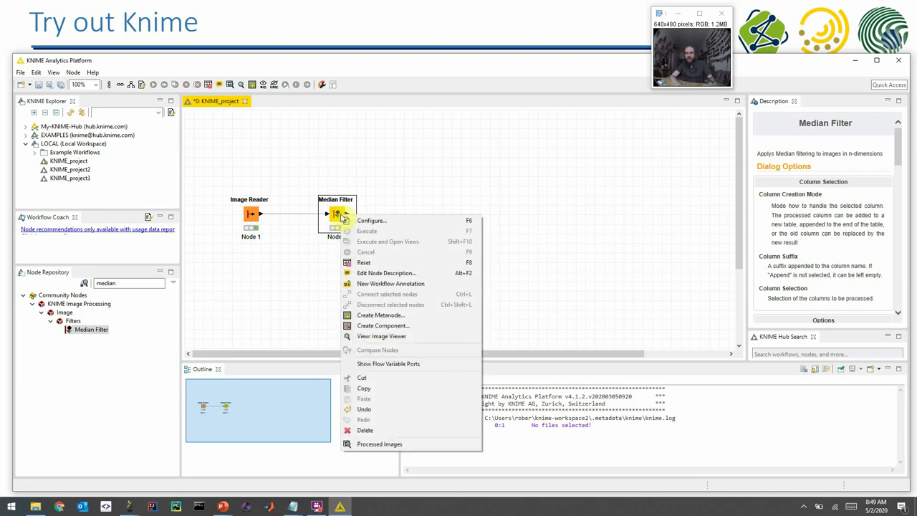
click(393, 338)
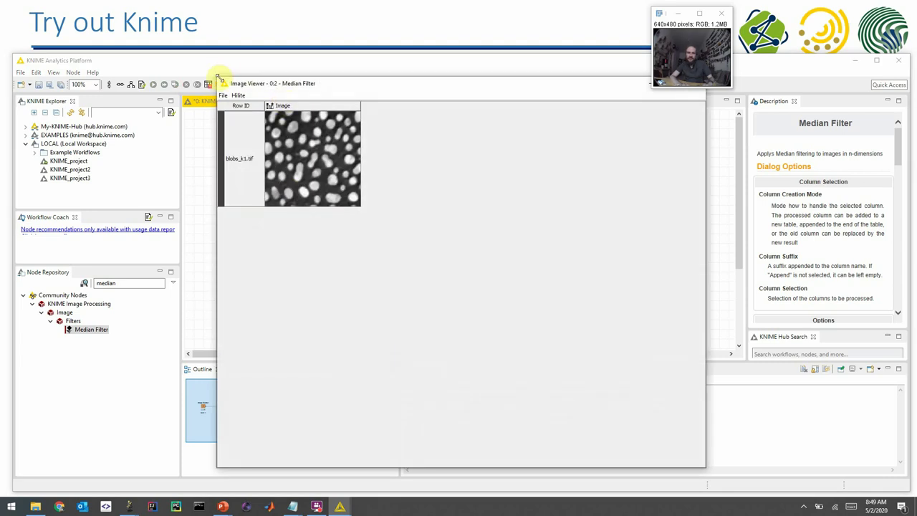
drag(218, 78, 242, 94)
drag(284, 122, 472, 270)
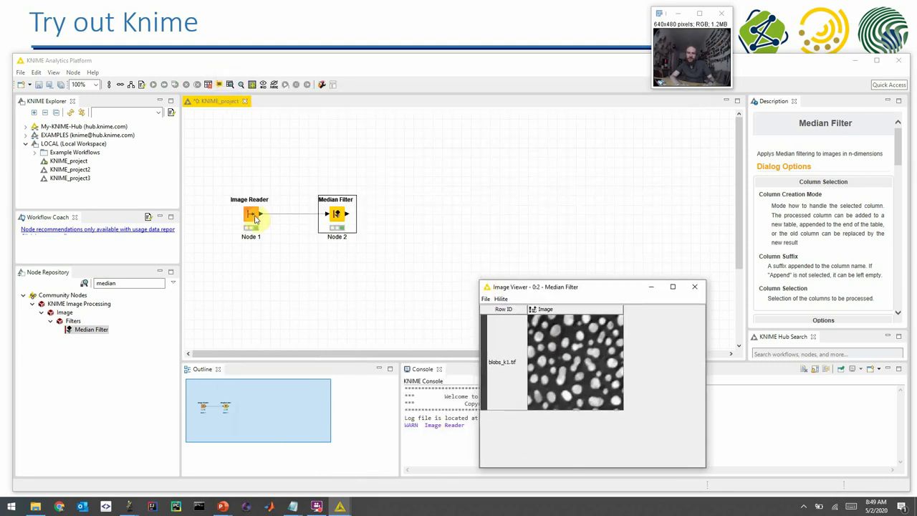
click(255, 219)
right_click(254, 218)
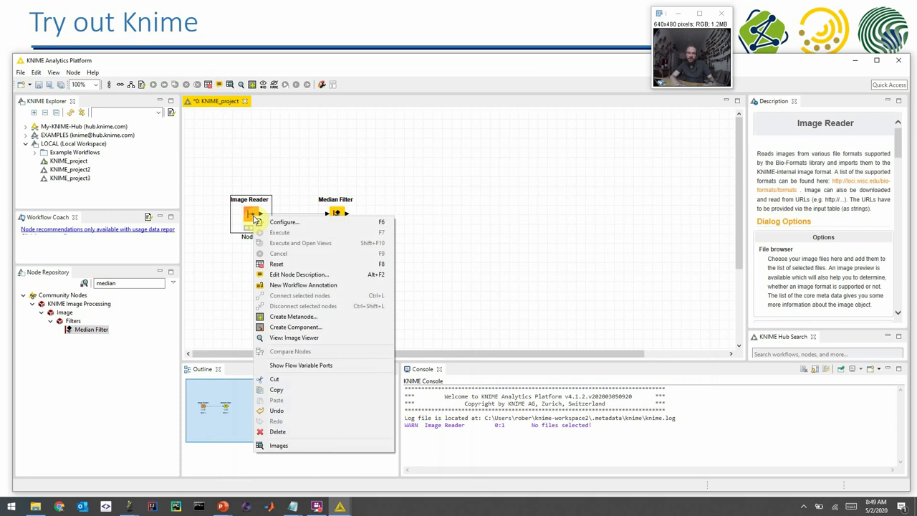
click(308, 338)
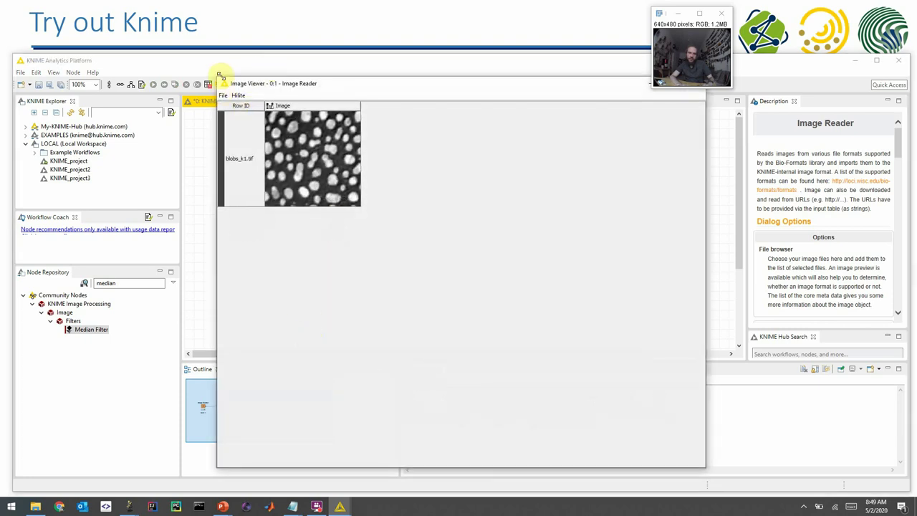
drag(217, 78, 481, 304)
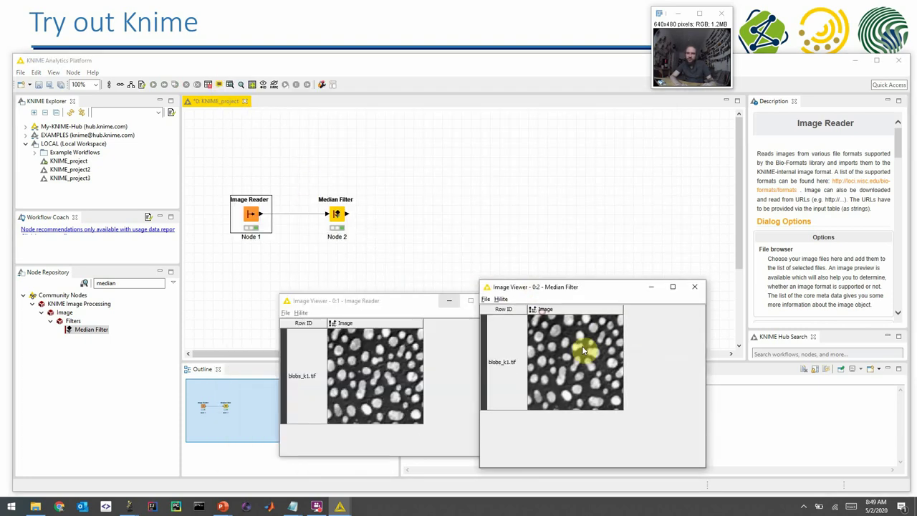
drag(592, 316, 627, 309)
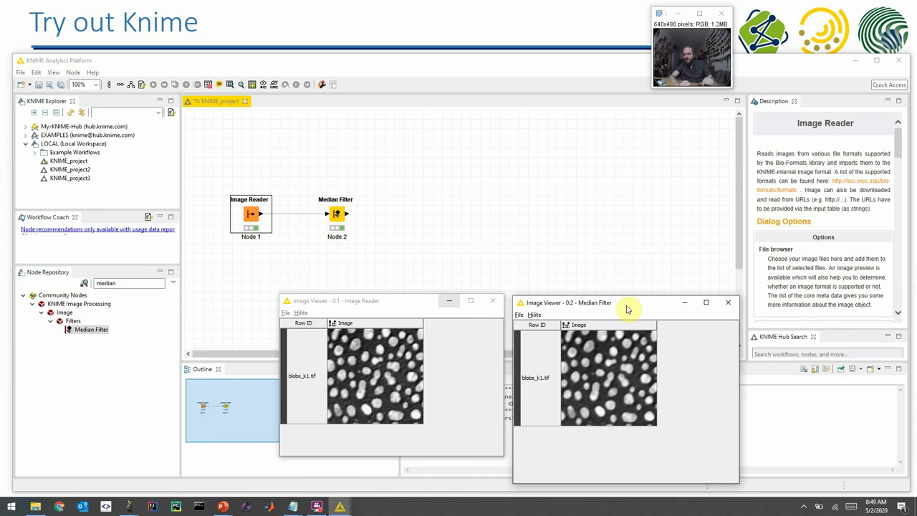
click(728, 302)
click(492, 300)
click(134, 284)
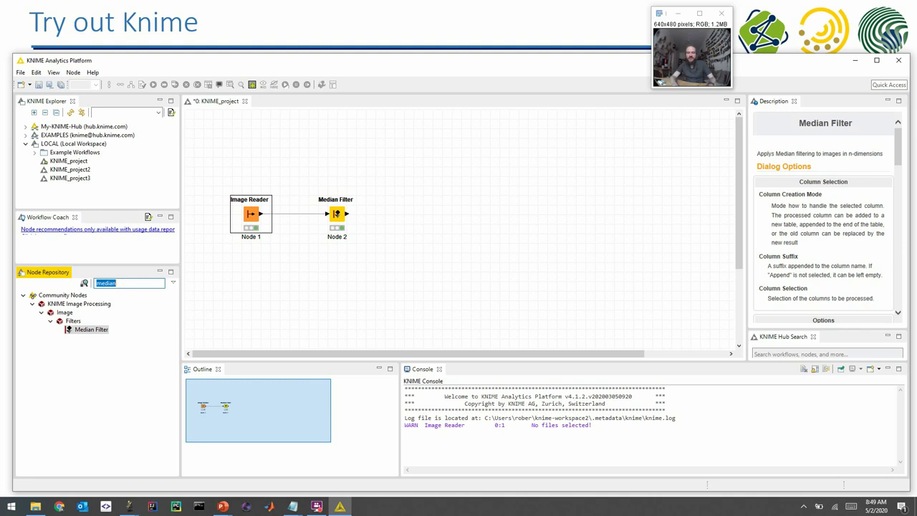
Step: Add Global Thresholder and Connected Component Analysis nodes, found with 'threshold' and 'conn' searches
text(threshold)
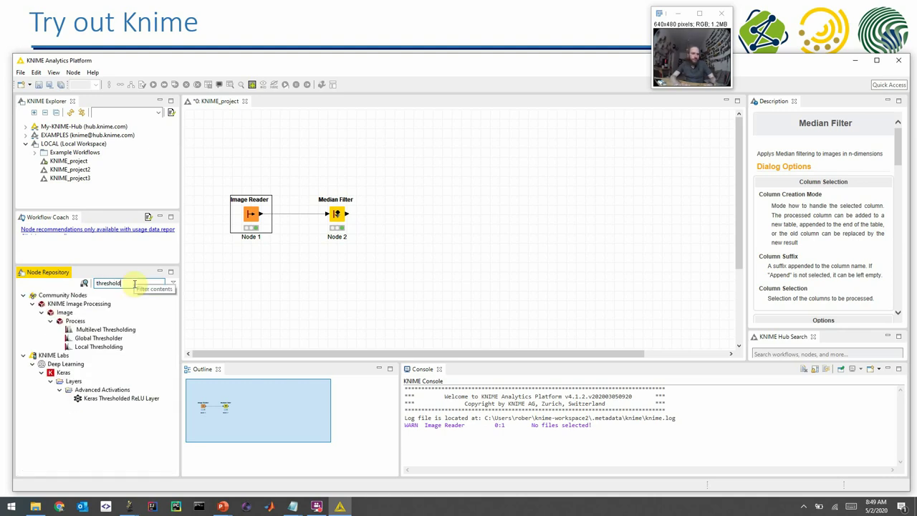
drag(101, 338, 414, 210)
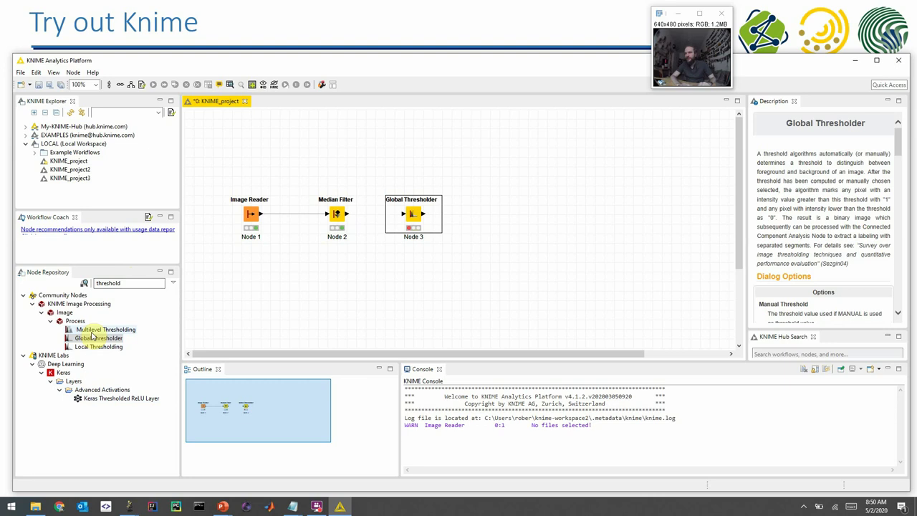
double_click(134, 283)
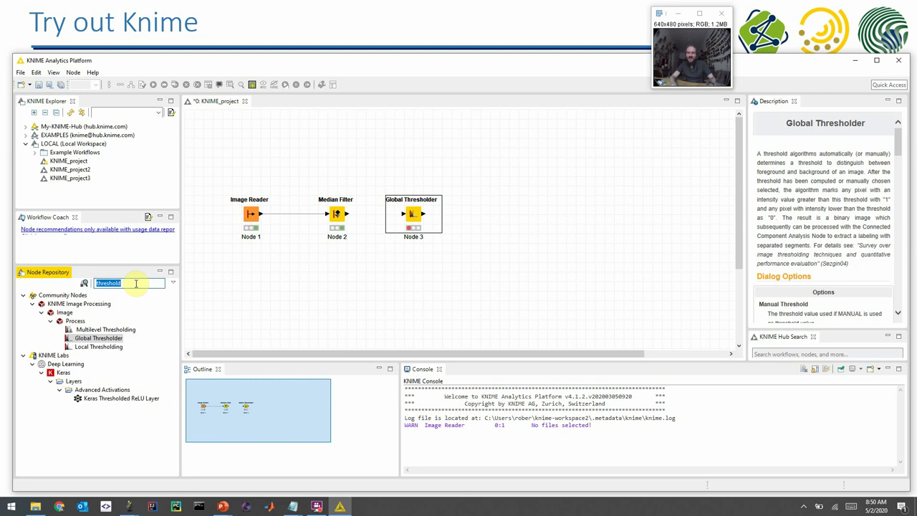
text(conn)
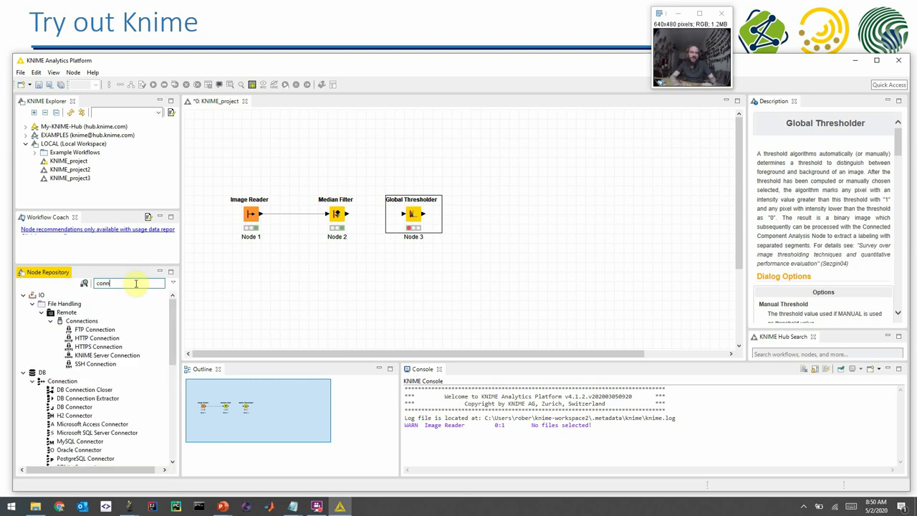
scroll(106, 362, down, 10)
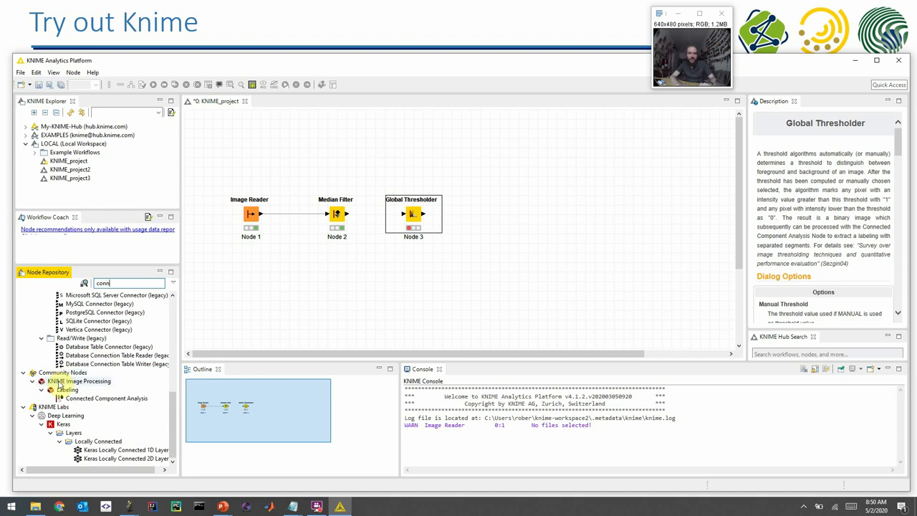
drag(100, 397, 495, 219)
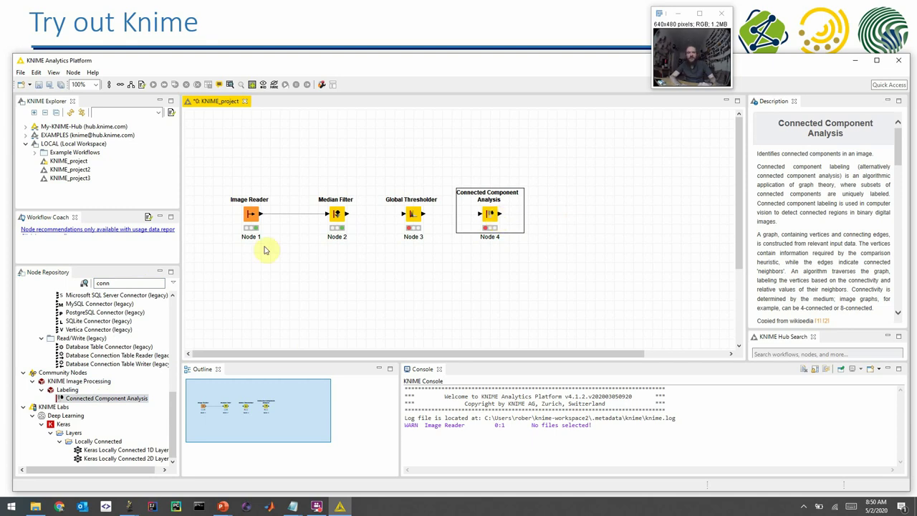
Step: Search the node repository for 'la' and browse the labeling results
double_click(146, 284)
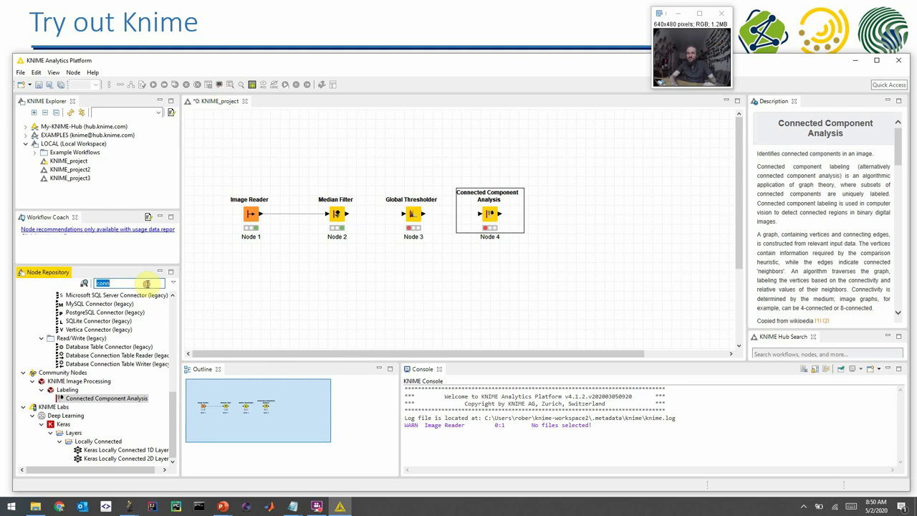
text(label)
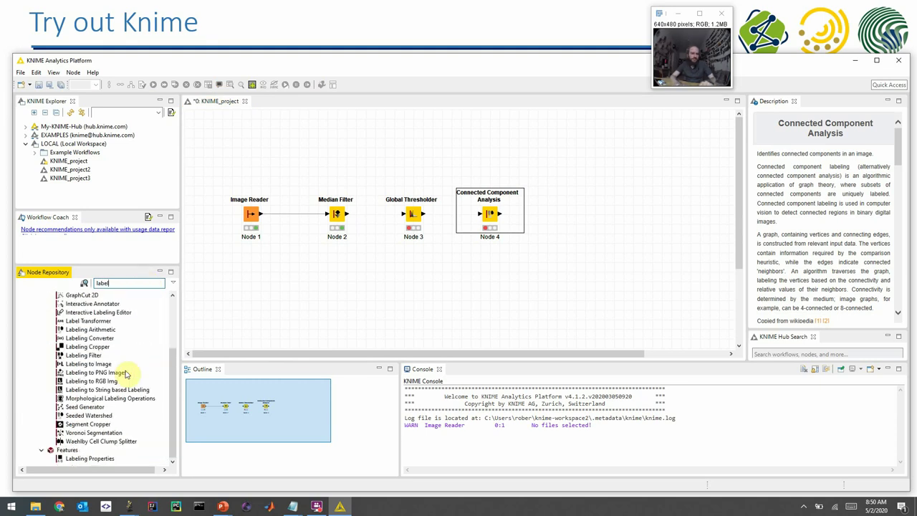
scroll(125, 374, up, 2)
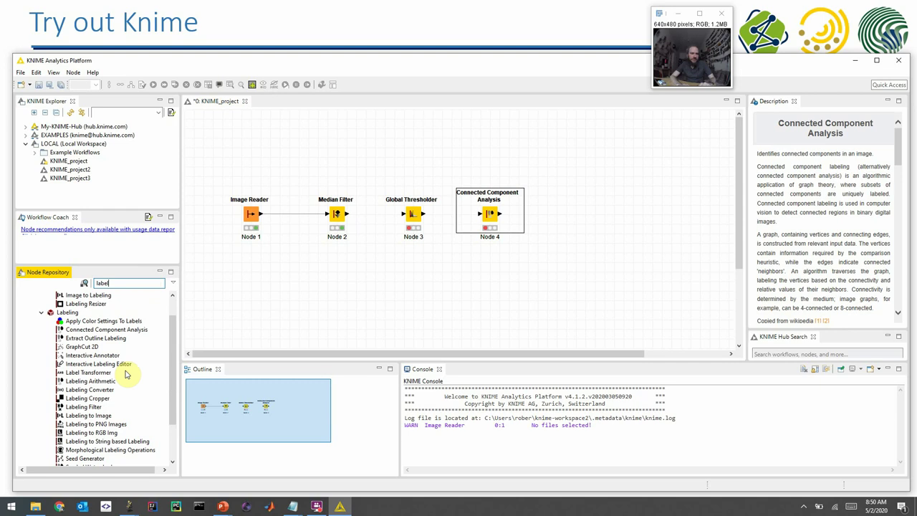
scroll(126, 374, up, 1)
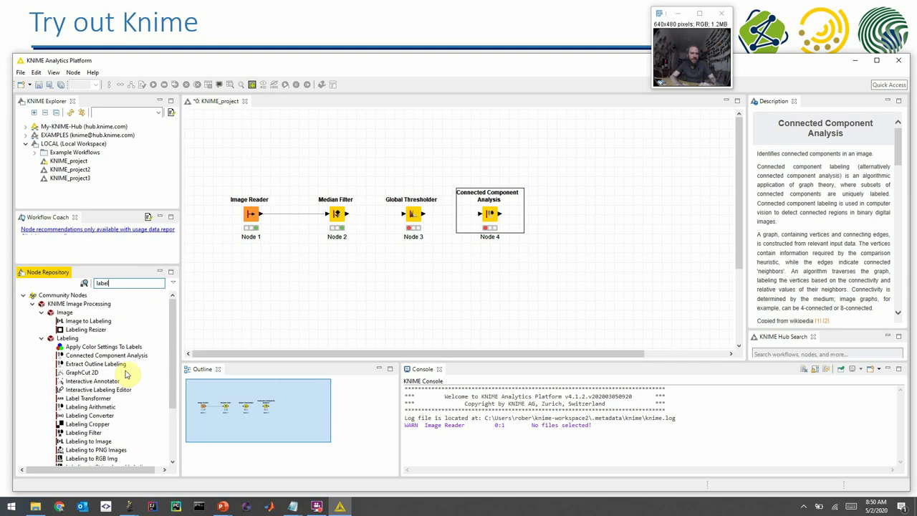
scroll(126, 374, down, 3)
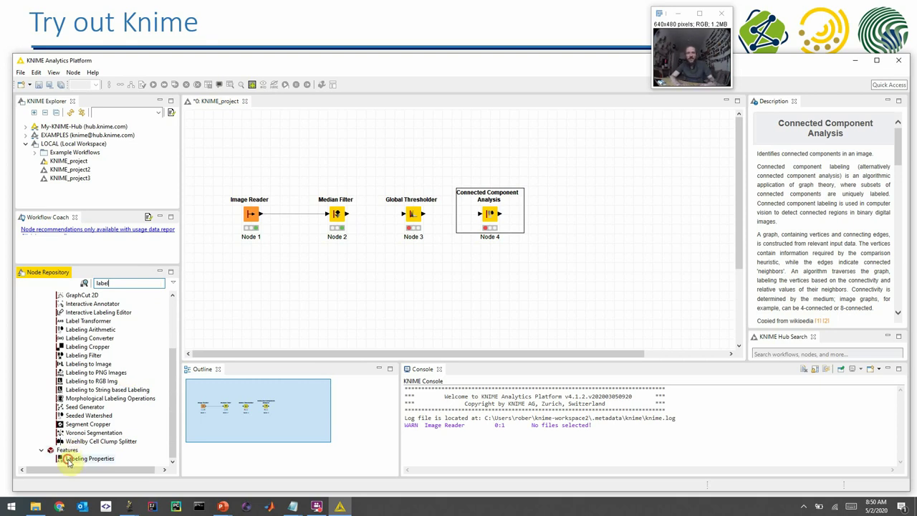
Step: Place a Labeling Properties node to the right of Connected Component Analysis
drag(71, 458, 557, 217)
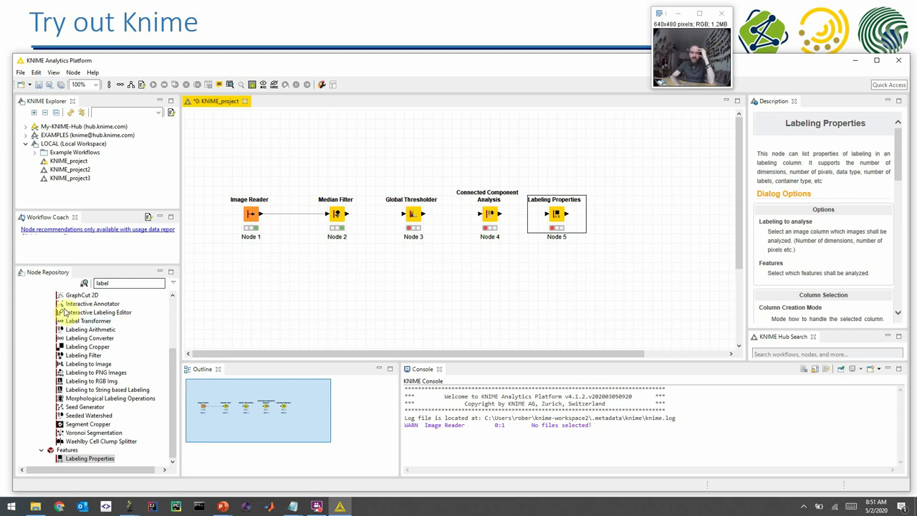
Step: Find Excel Writer (XLS) after trying 'save' and 'table', then place it after Labeling Properties
double_click(115, 281)
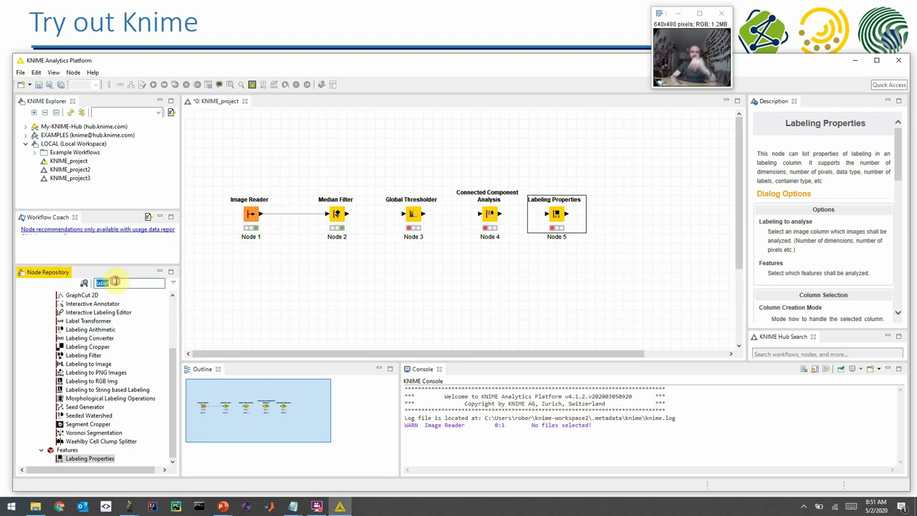
text(save)
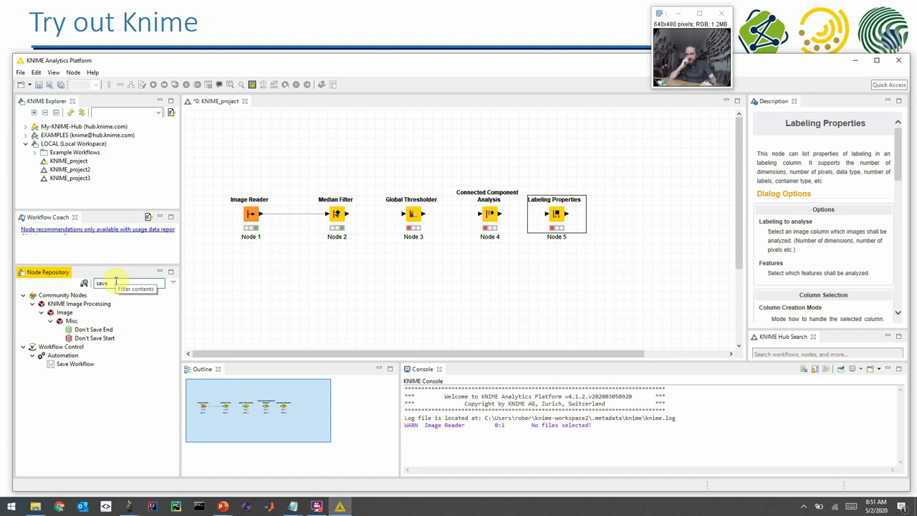
double_click(115, 282)
text(table)
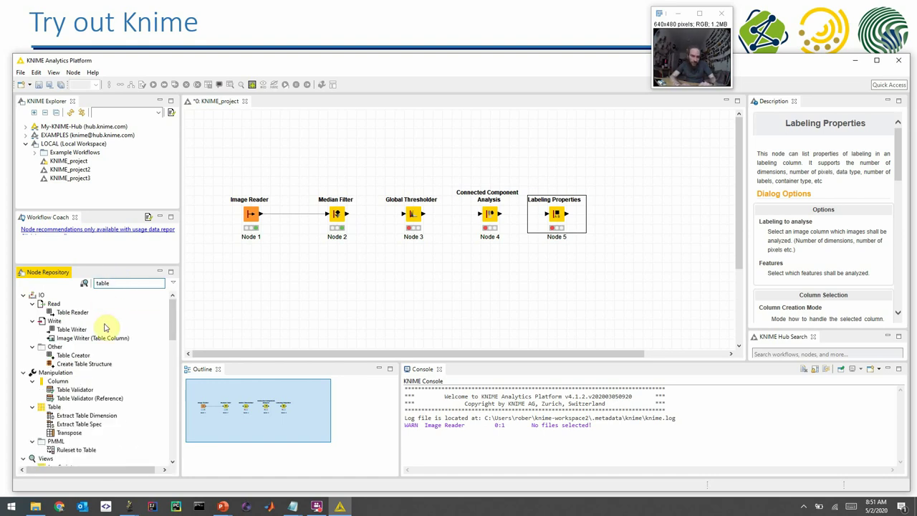
scroll(106, 325, down, 3)
scroll(106, 326, down, 10)
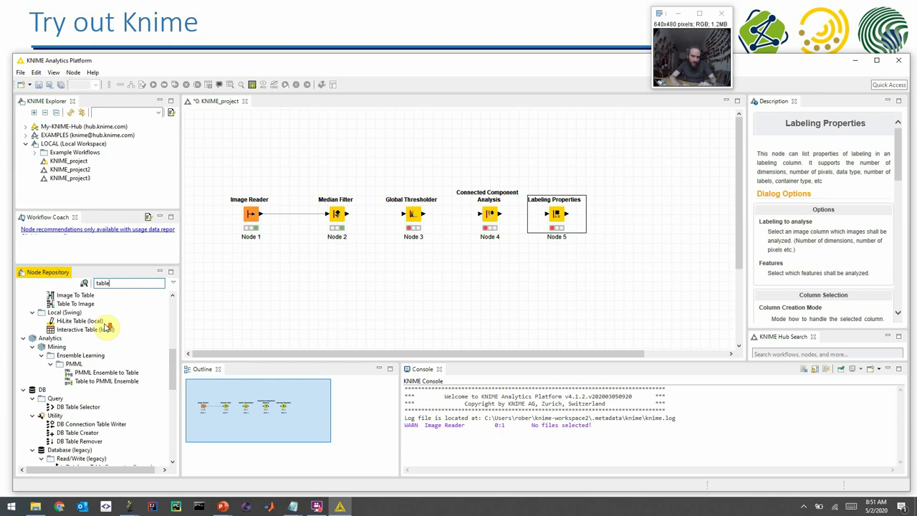
key(ctrl+a)
key(BackSpace)
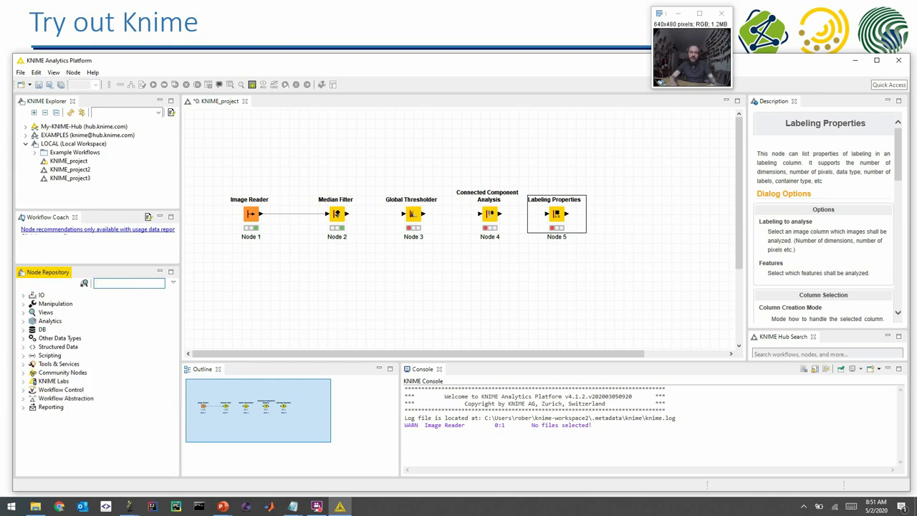
text(writ)
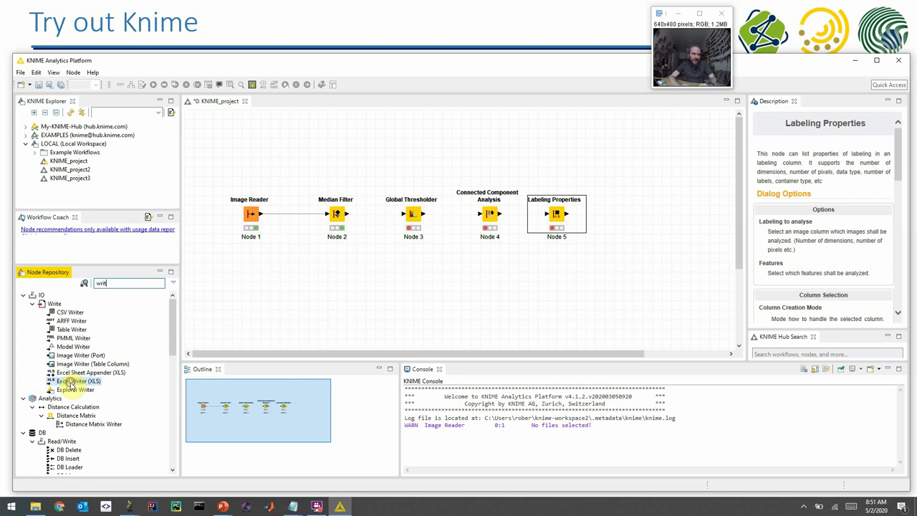
drag(70, 380, 641, 219)
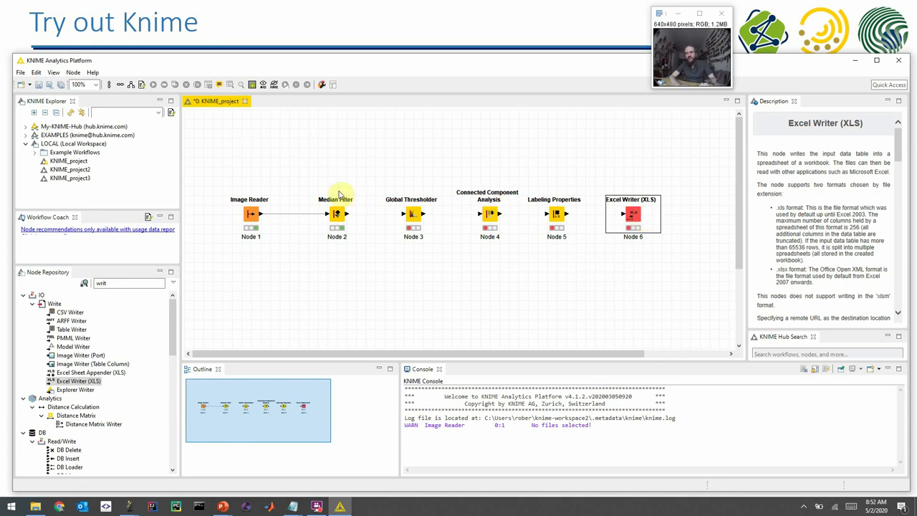
Step: View descriptions of Median Filter, Global Thresholder, Connected Component Analysis and Labeling Properties in turn
click(346, 216)
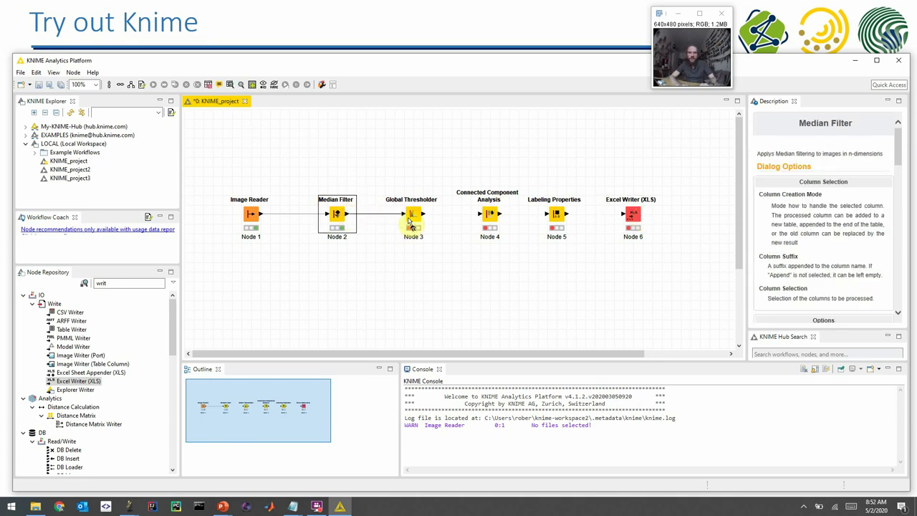
click(425, 218)
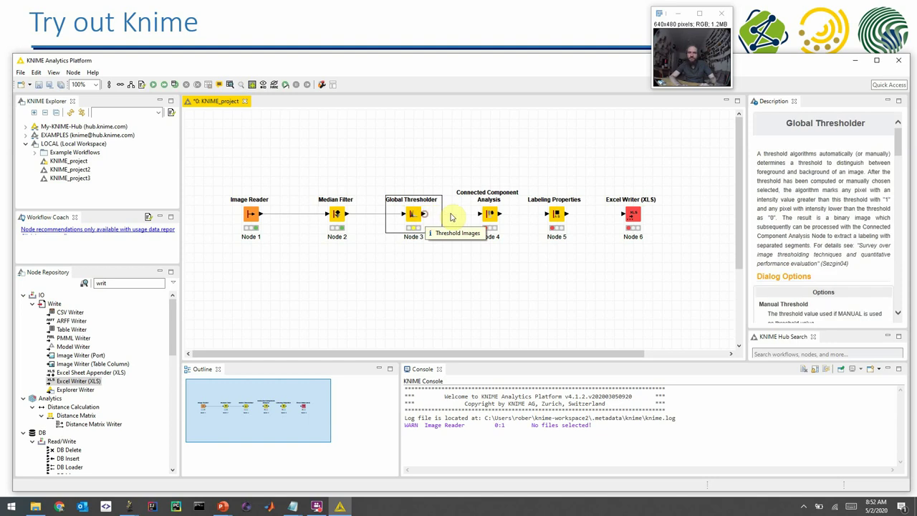
click(507, 214)
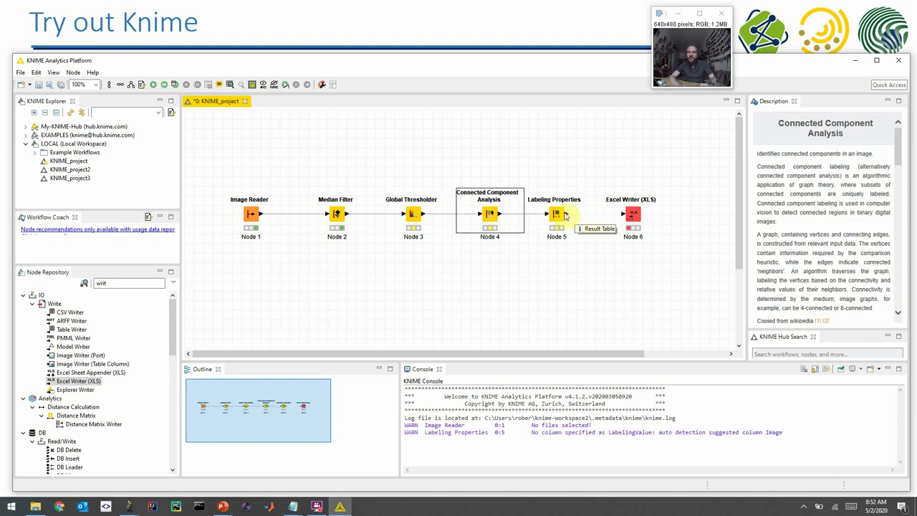
click(566, 215)
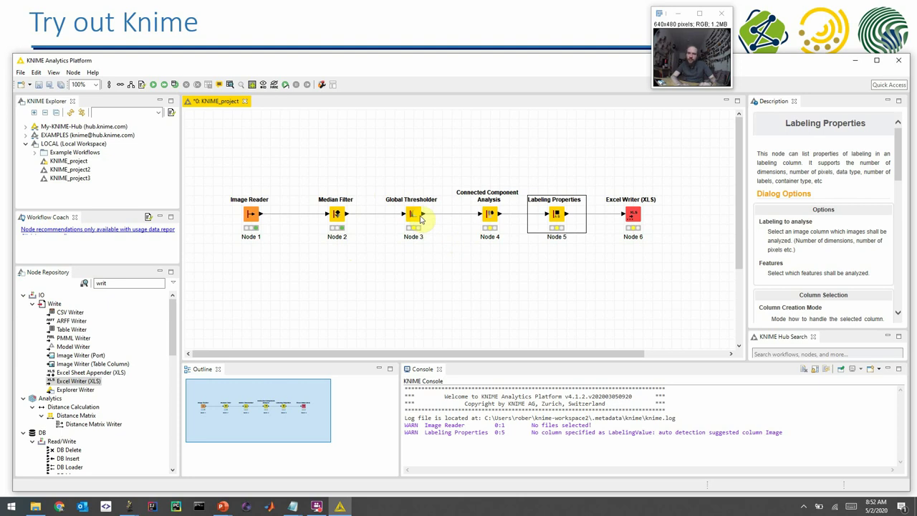
Step: Change the Global Thresholder node's thresholding method from Huang to Otsu
click(421, 218)
right_click(421, 219)
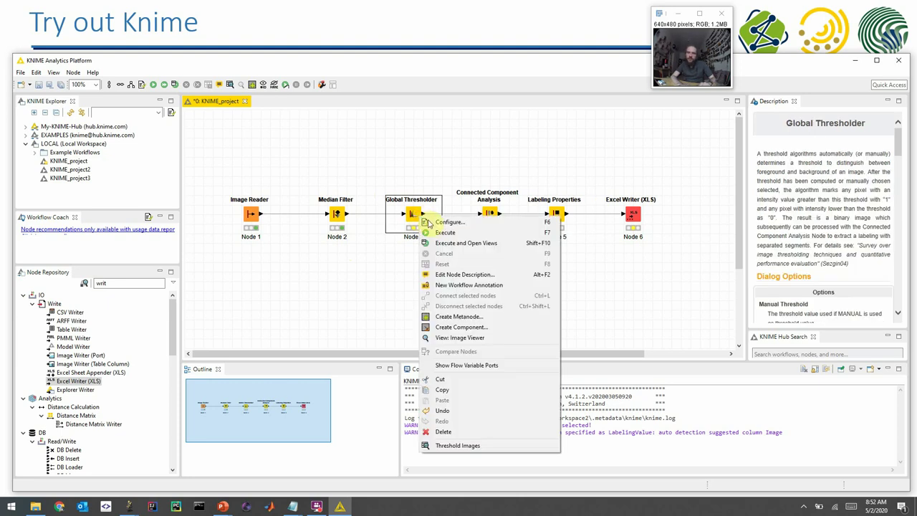
click(431, 224)
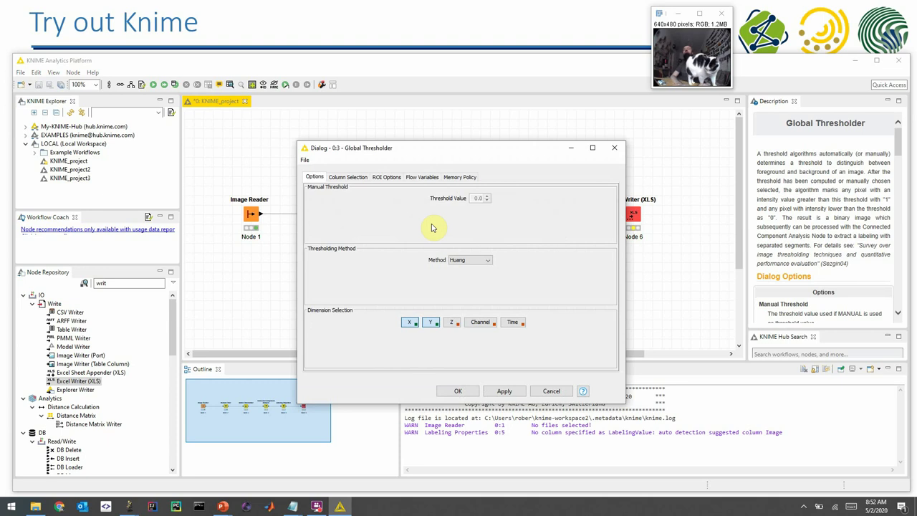
click(466, 261)
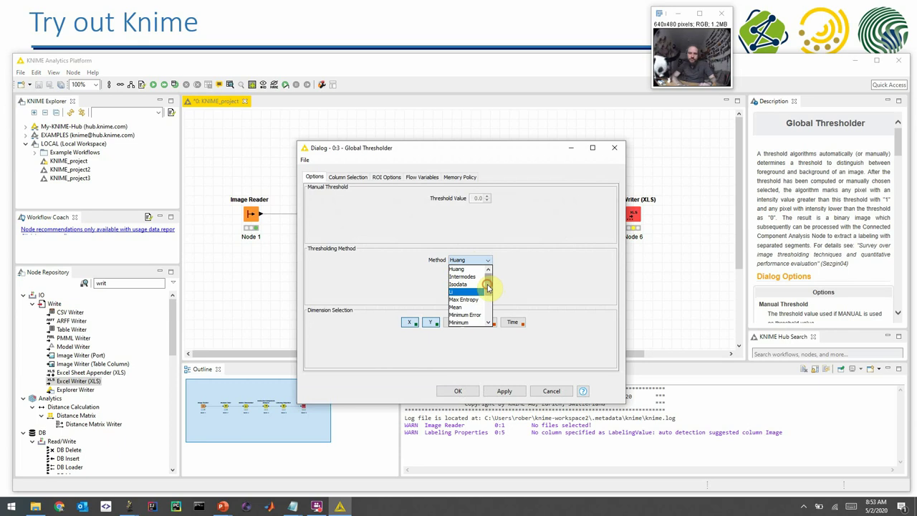
scroll(487, 293, down, 1)
drag(487, 292, 491, 308)
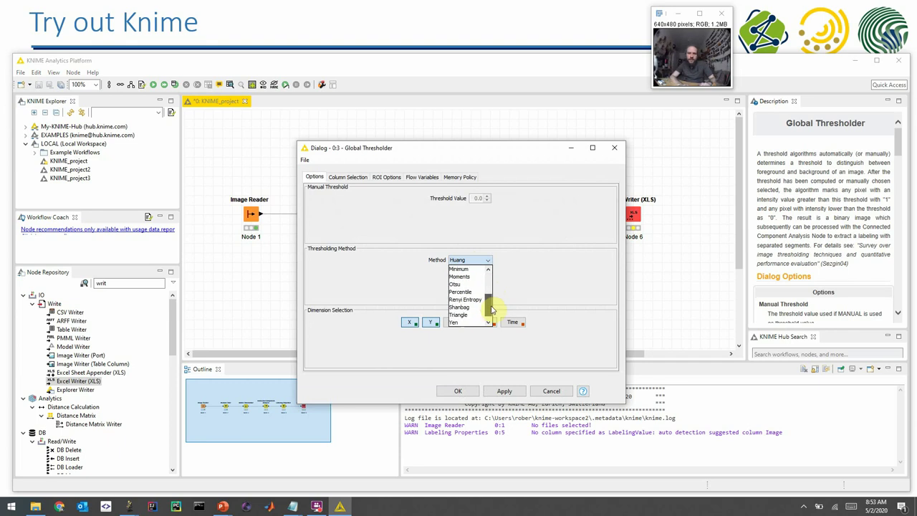
click(462, 285)
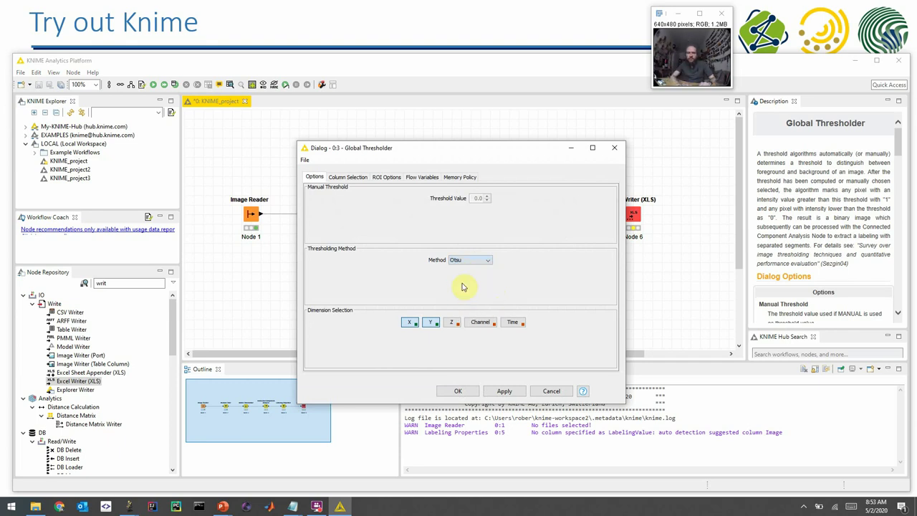
click(458, 390)
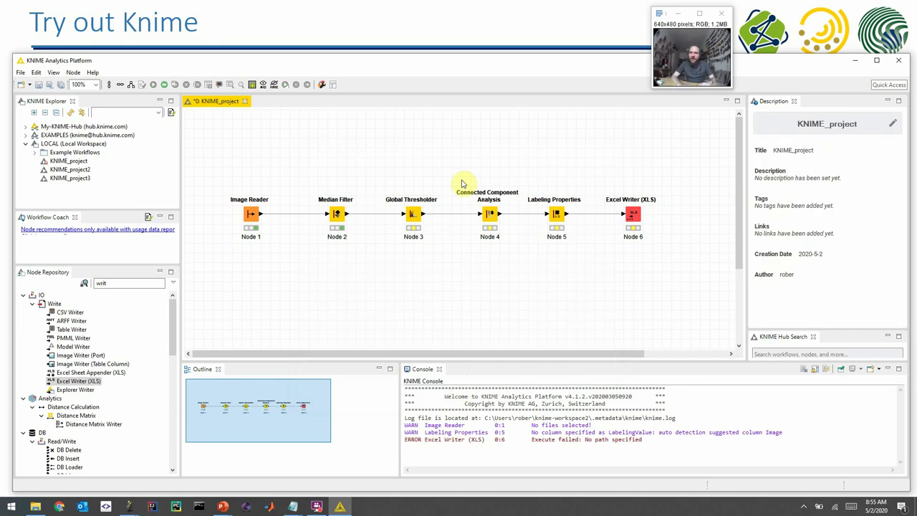
Step: Set the Excel Writer output file to Desktop\knime_results.xlsx with Overwrite existing file enabled
click(636, 213)
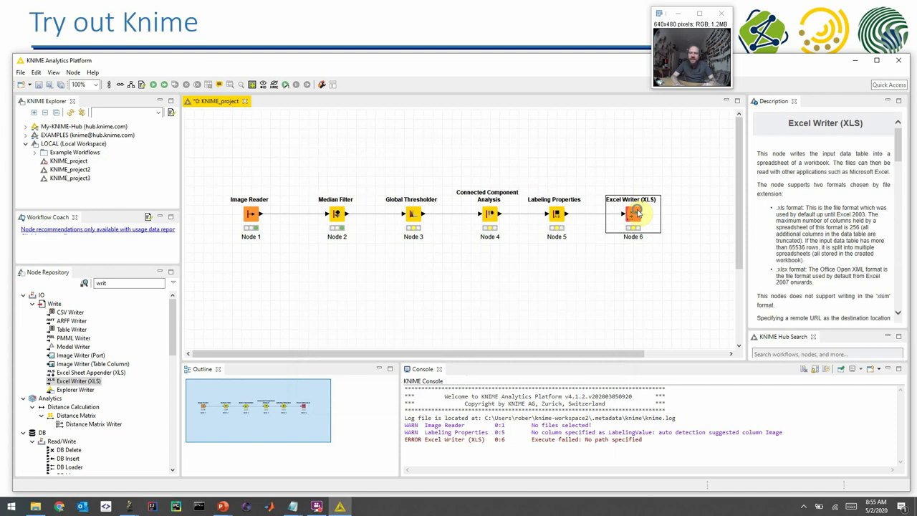
right_click(637, 213)
click(653, 215)
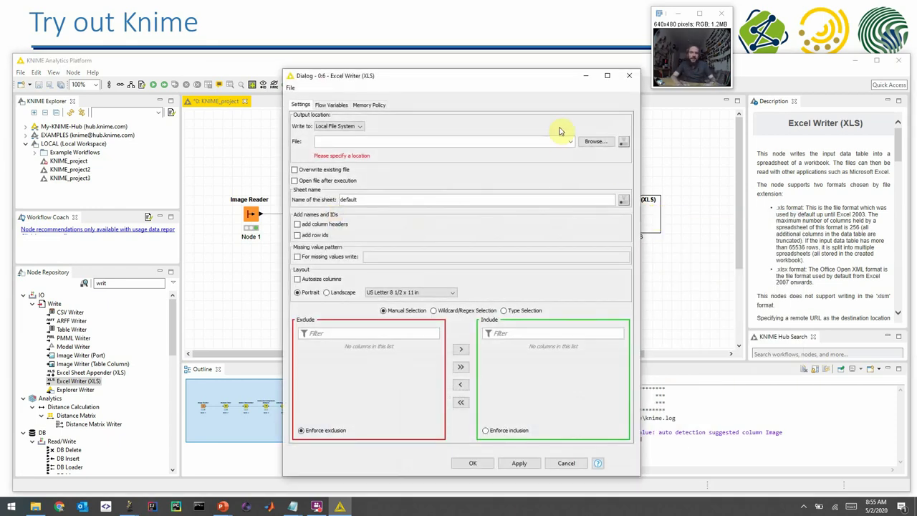
click(594, 141)
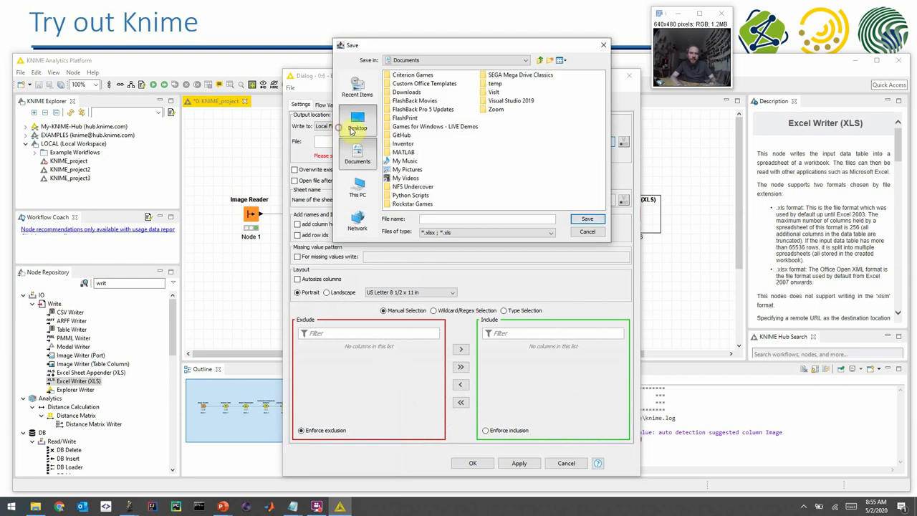
click(356, 126)
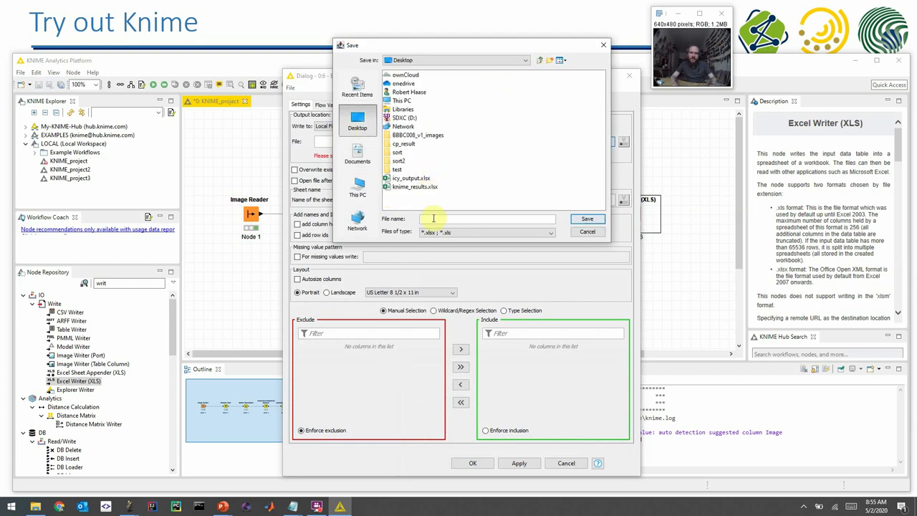
click(414, 186)
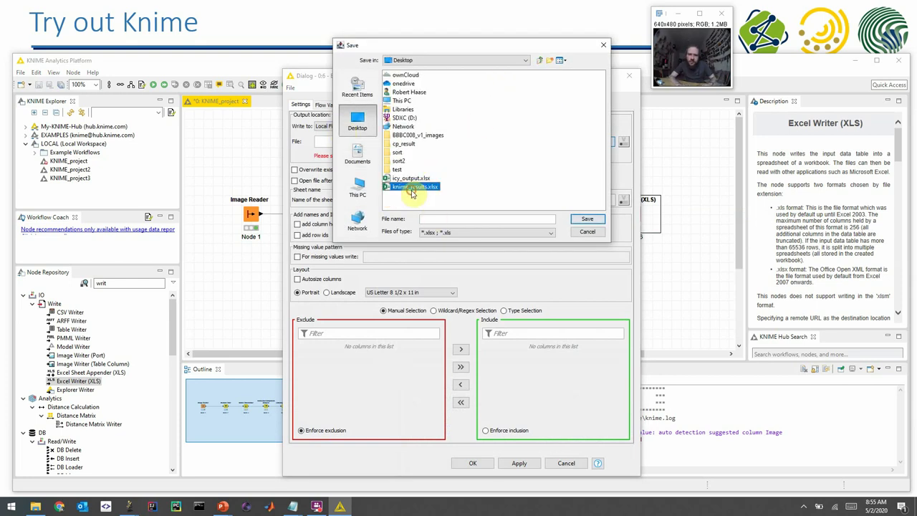
click(598, 220)
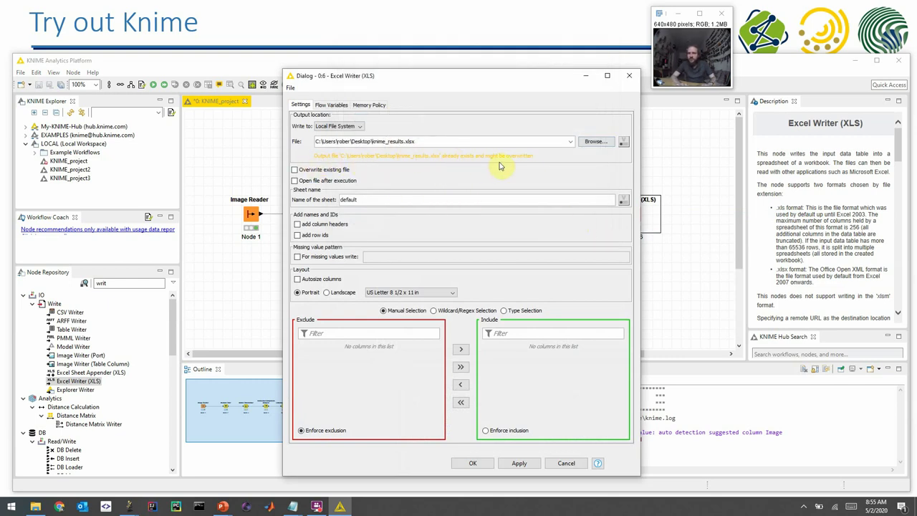
click(317, 170)
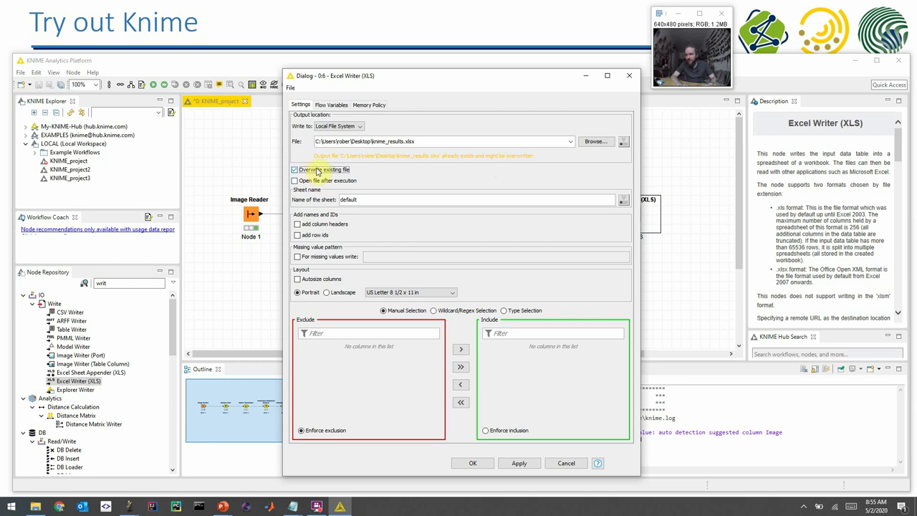
click(522, 463)
click(473, 463)
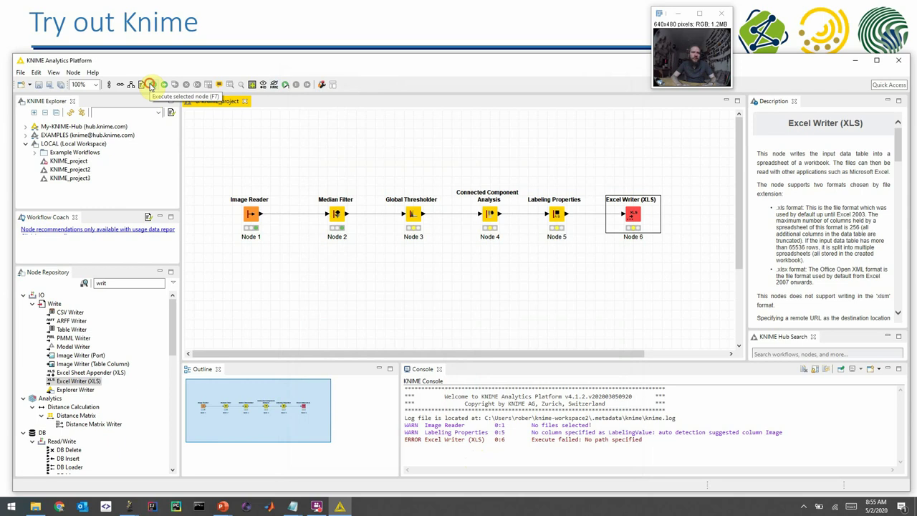
Step: Execute the Excel Writer node and open knime_results.xlsx from the Desktop in Excel
click(150, 86)
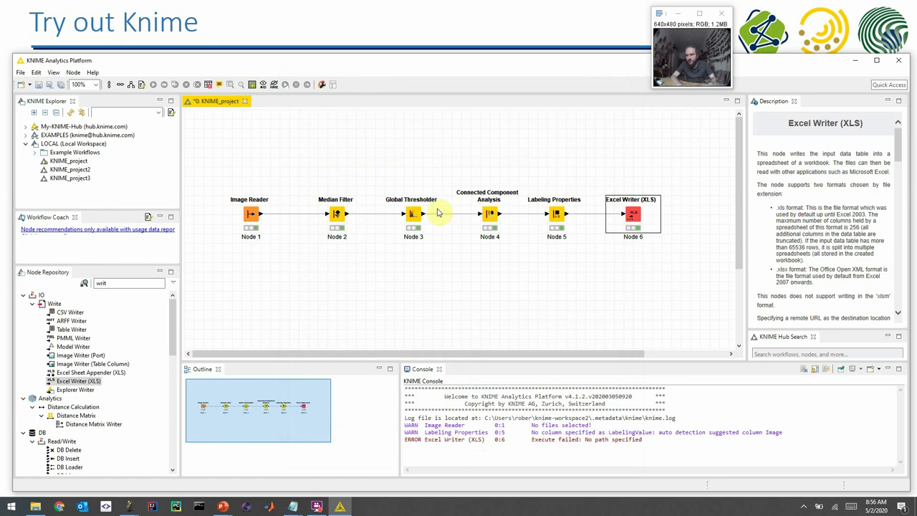
click(639, 219)
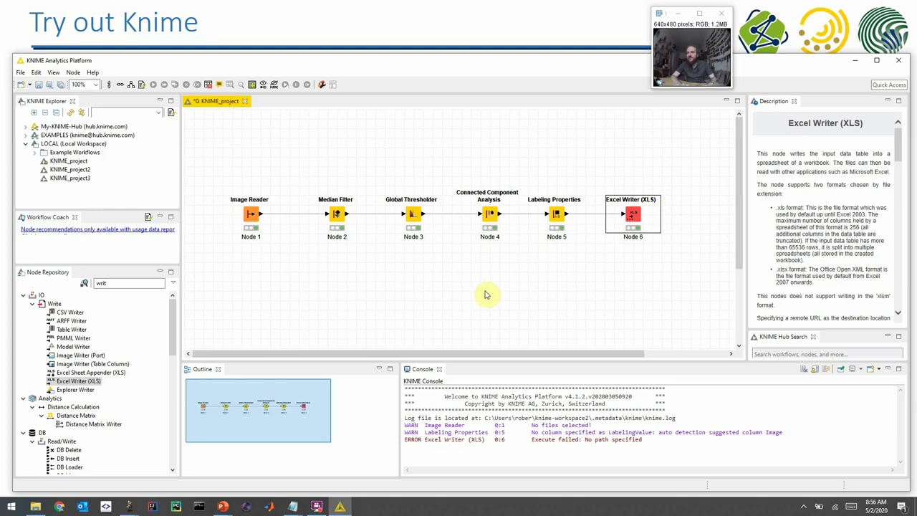
click(35, 506)
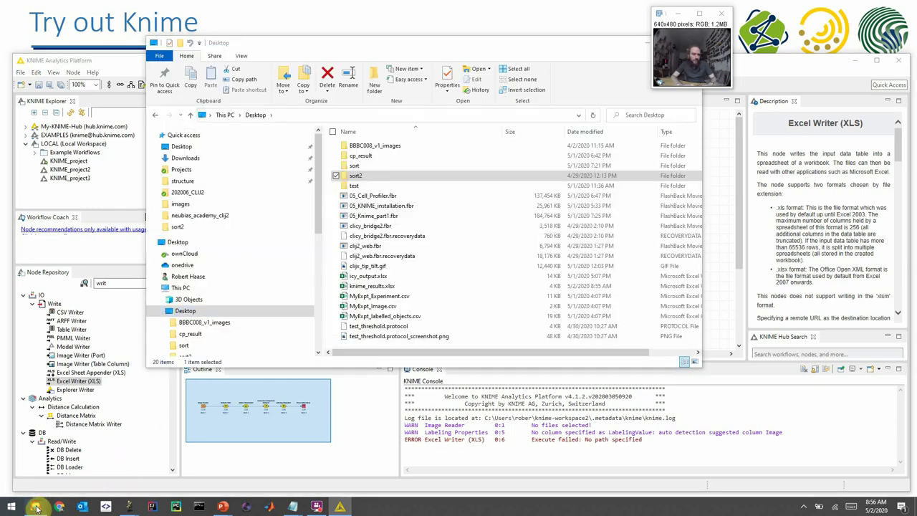
click(372, 287)
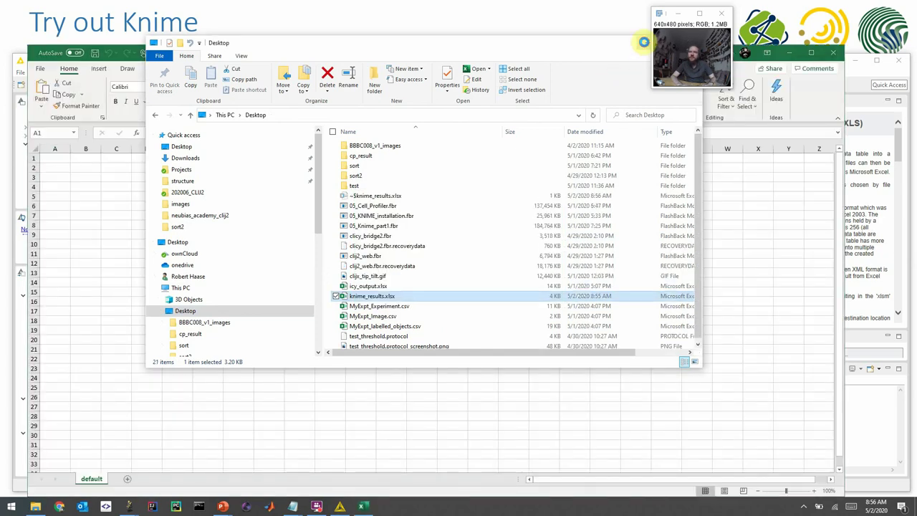
Step: Minimize File Explorer and close the blank knime_results.xlsx workbook in Excel
click(646, 41)
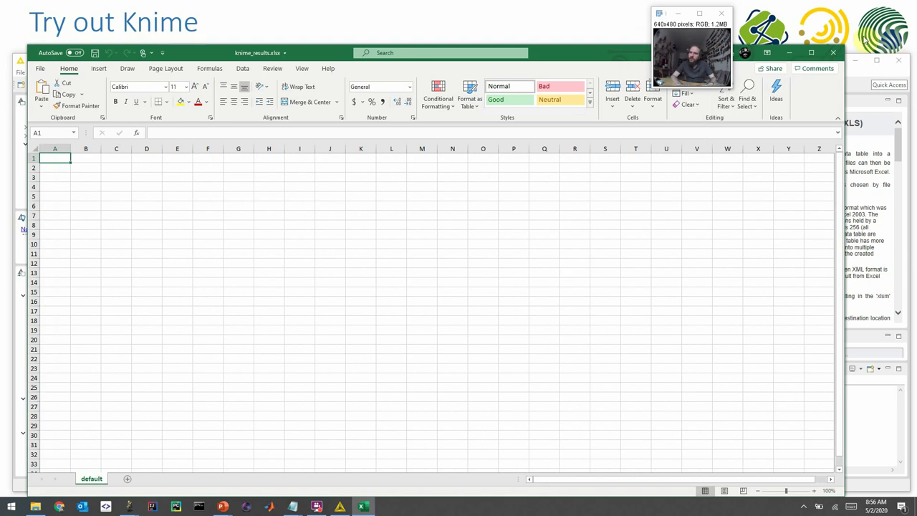
click(833, 51)
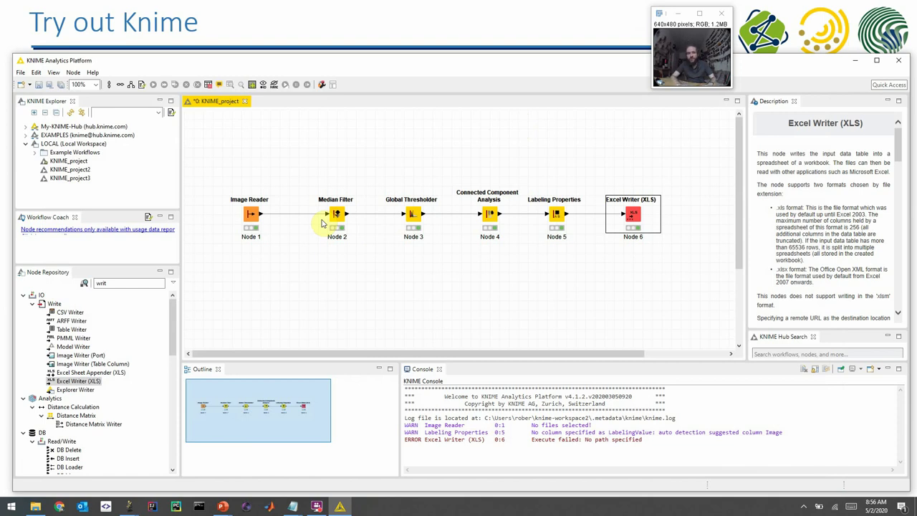
Step: View the median-filtered blobs image from the Median Filter node, then close it
click(334, 223)
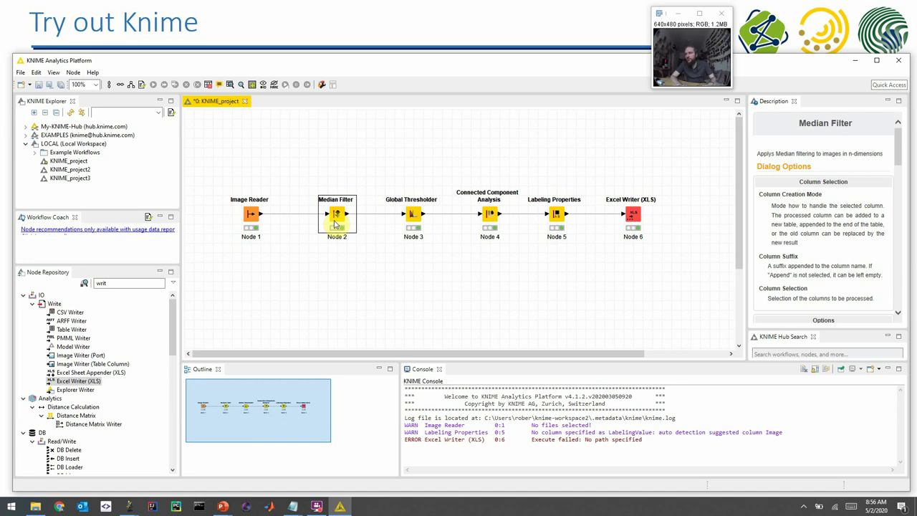
right_click(335, 224)
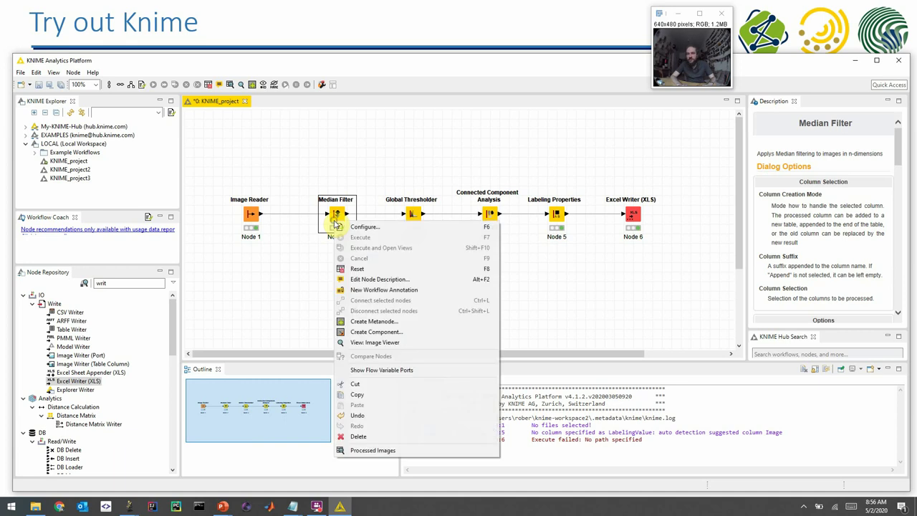
click(374, 342)
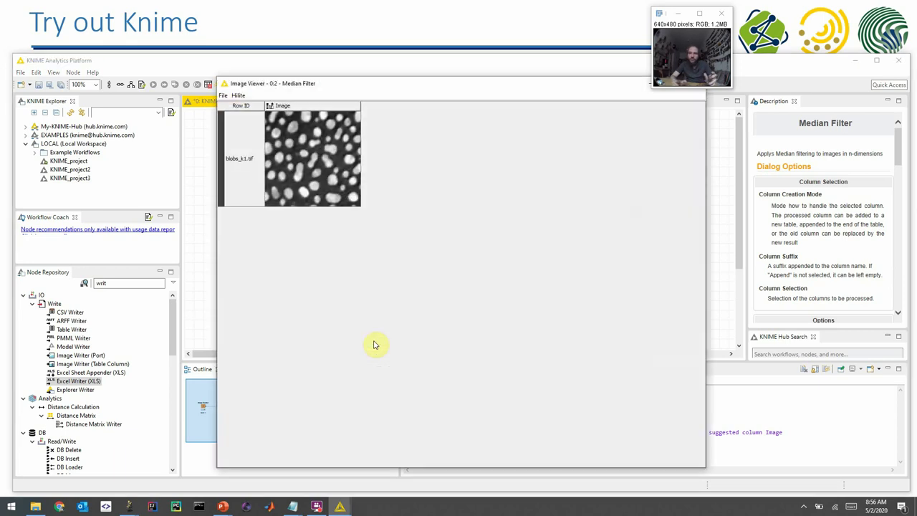
drag(617, 86, 579, 176)
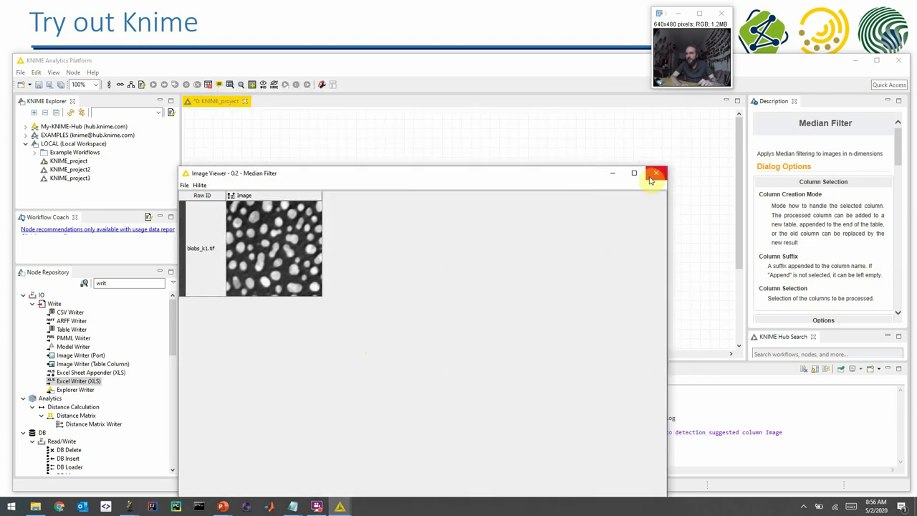
click(651, 178)
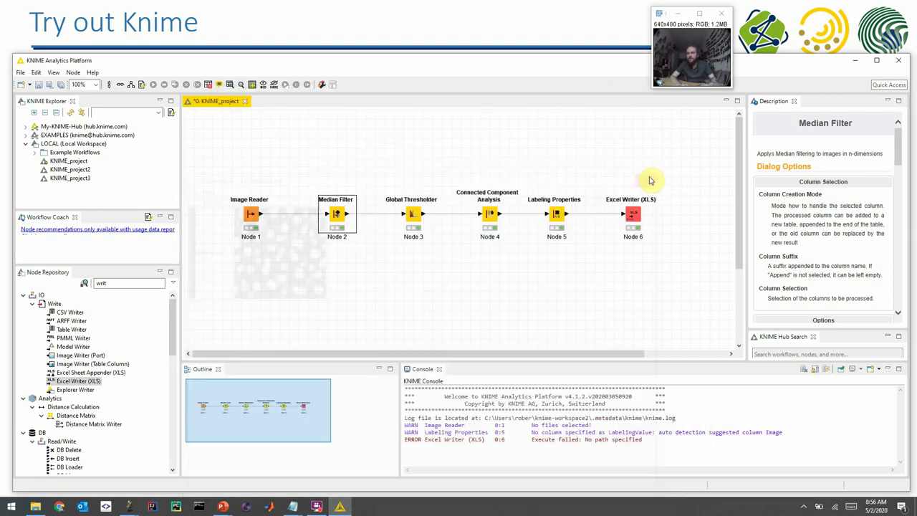
Step: Inspect the Global Thresholder's binary image in the Image Viewer, then close it
click(412, 215)
right_click(412, 215)
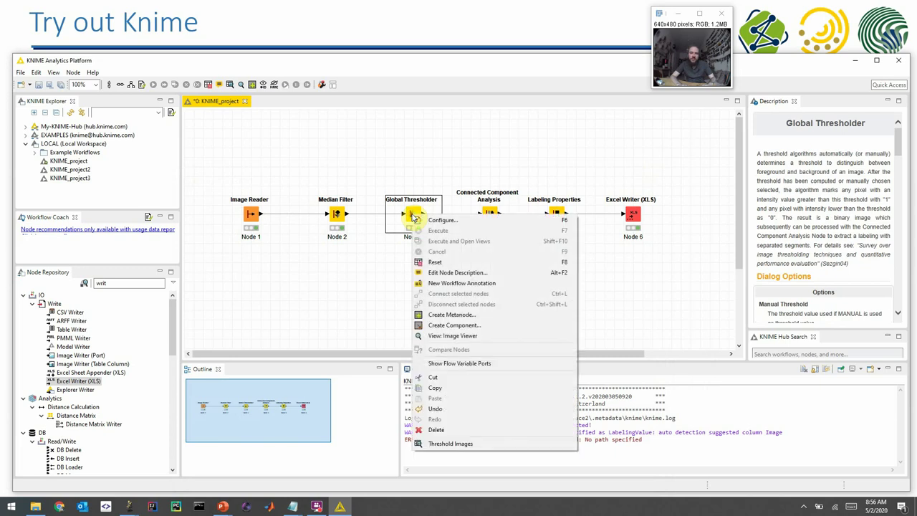
click(449, 335)
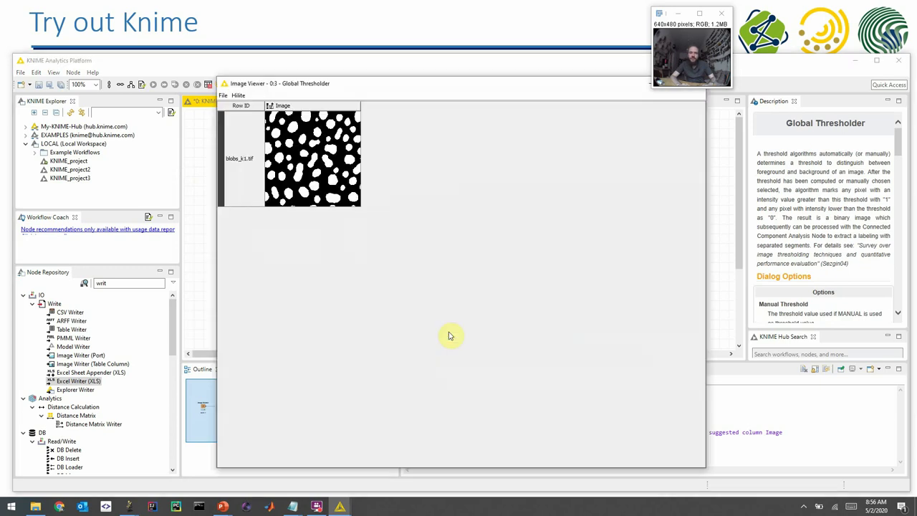
drag(599, 91, 593, 101)
drag(584, 135, 583, 157)
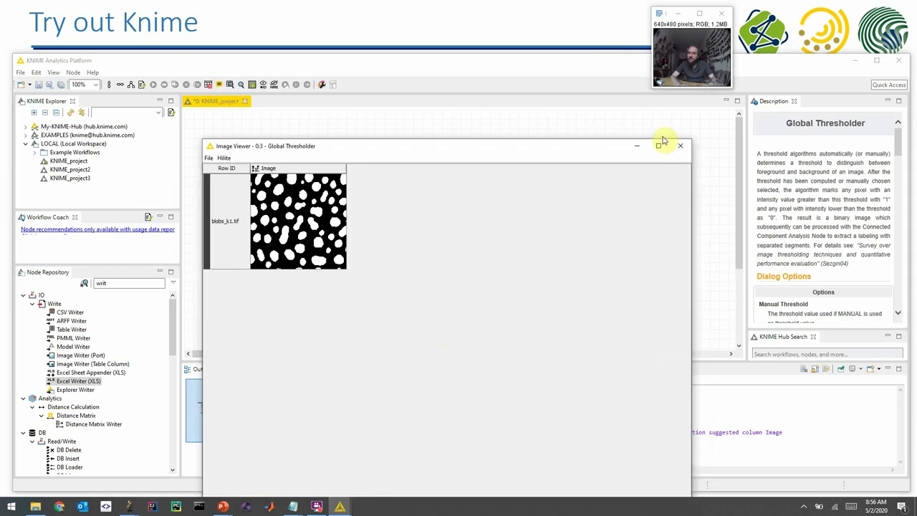
click(680, 147)
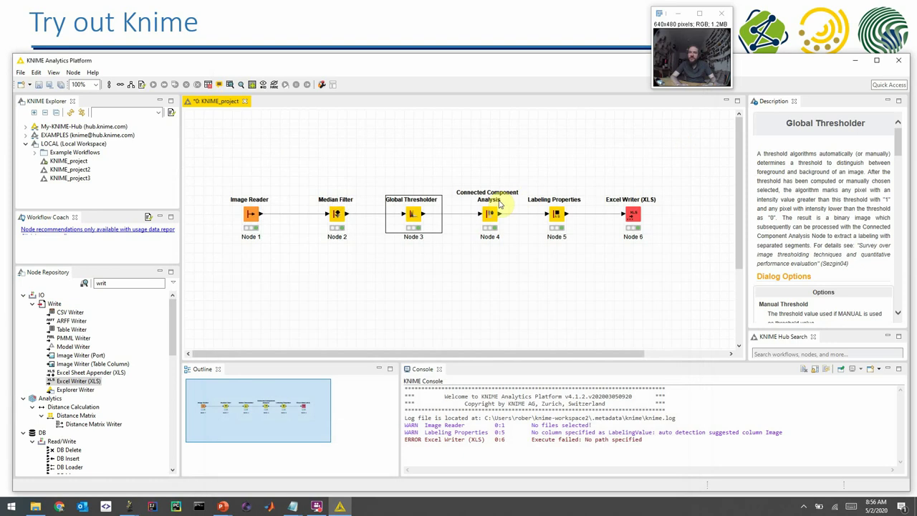
Step: Inspect the coloured labelled blobs from Connected Component Analysis, then close the viewer
click(478, 216)
right_click(478, 216)
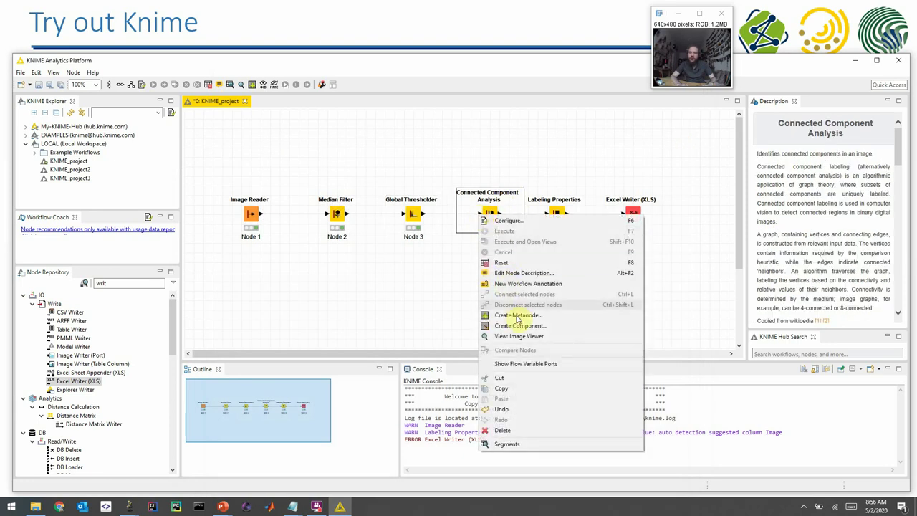
click(520, 336)
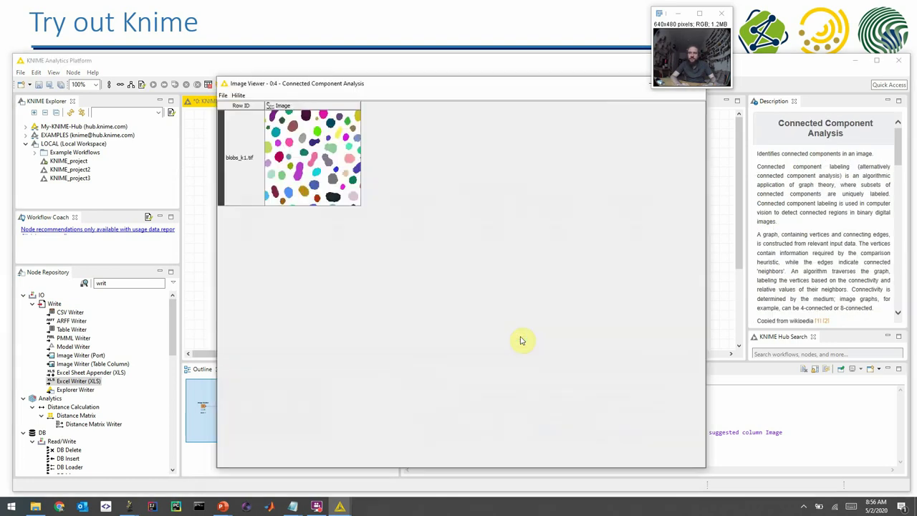
drag(581, 85, 551, 145)
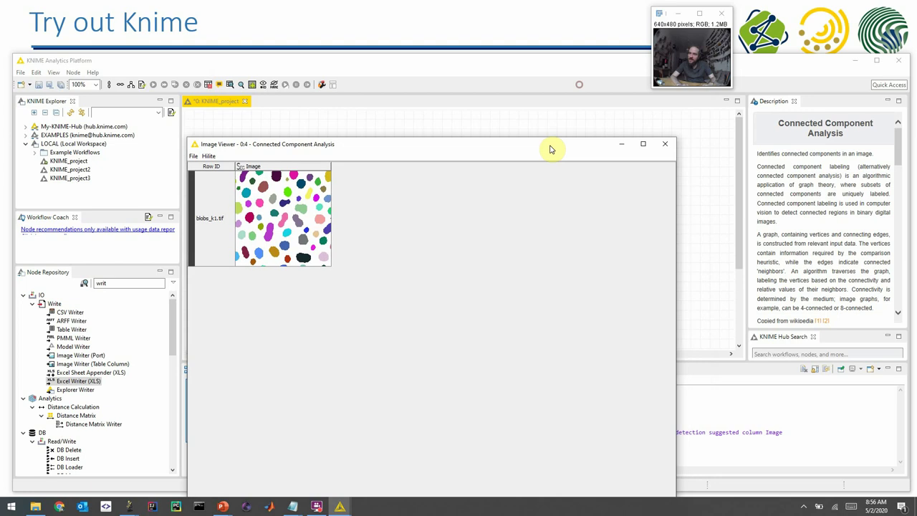
click(666, 146)
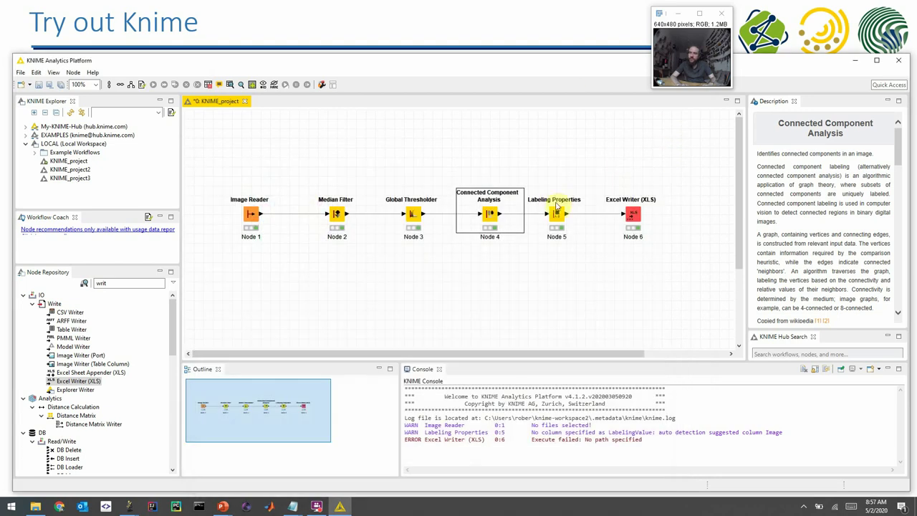
Step: Open the Labeling Properties output in the Image Viewer and shrink it to reveal the workflow
click(558, 216)
right_click(560, 217)
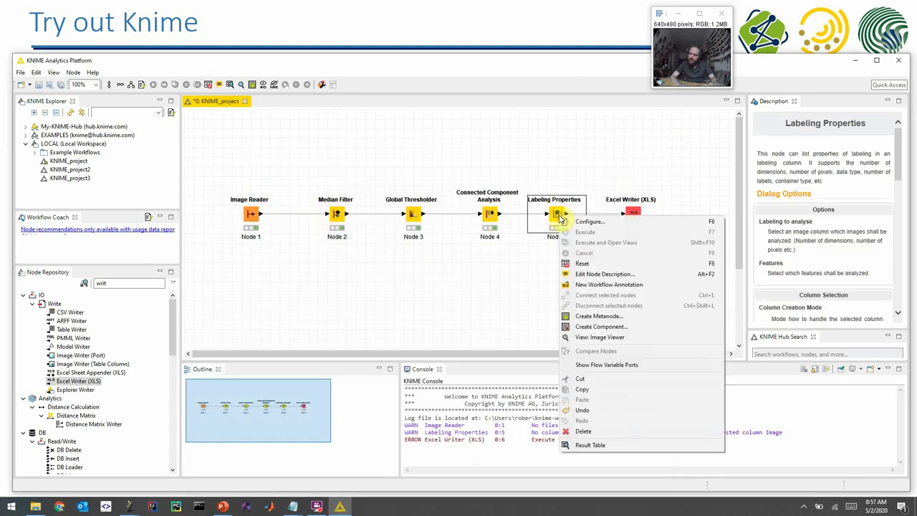
click(588, 338)
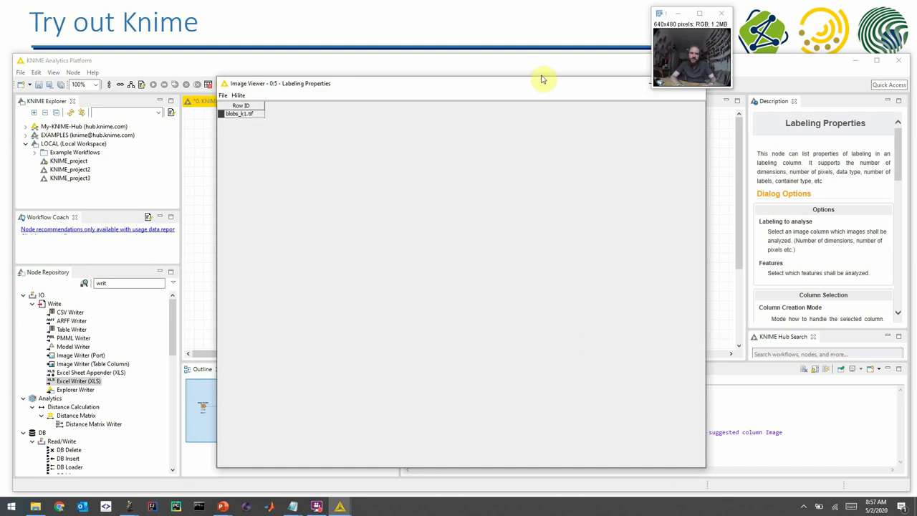
drag(539, 76, 540, 200)
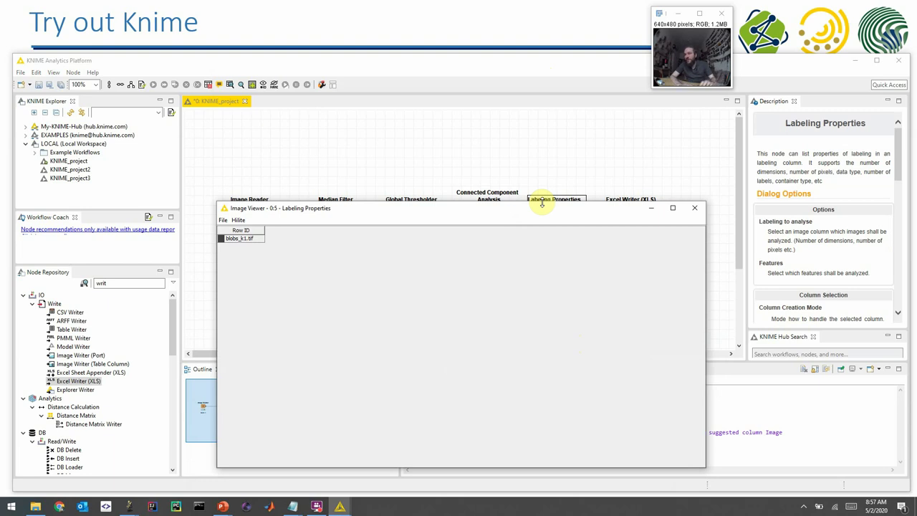
Step: Close the Labeling Properties viewer and pick the Image column in its settings
click(695, 208)
right_click(557, 219)
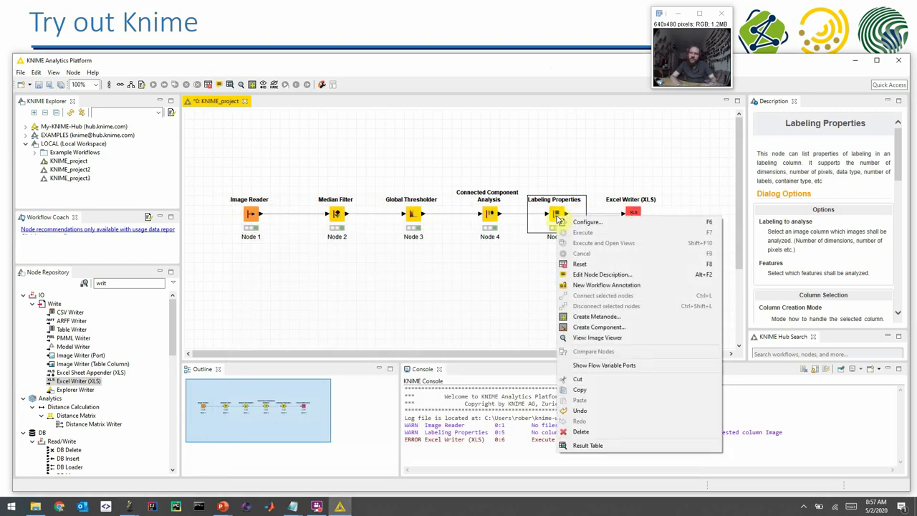
click(568, 223)
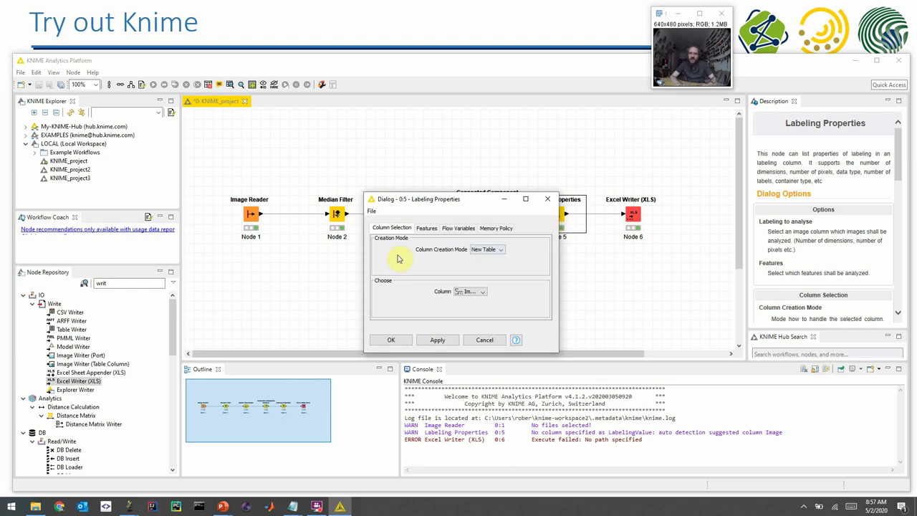
click(472, 292)
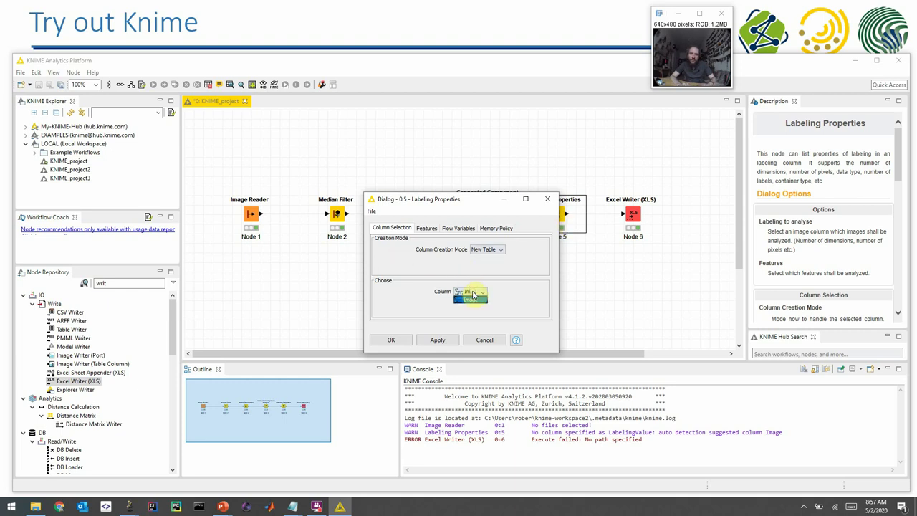
click(470, 298)
Step: Review the Features, Flow Variables and Memory Policy tabs, then cancel without saving
click(430, 229)
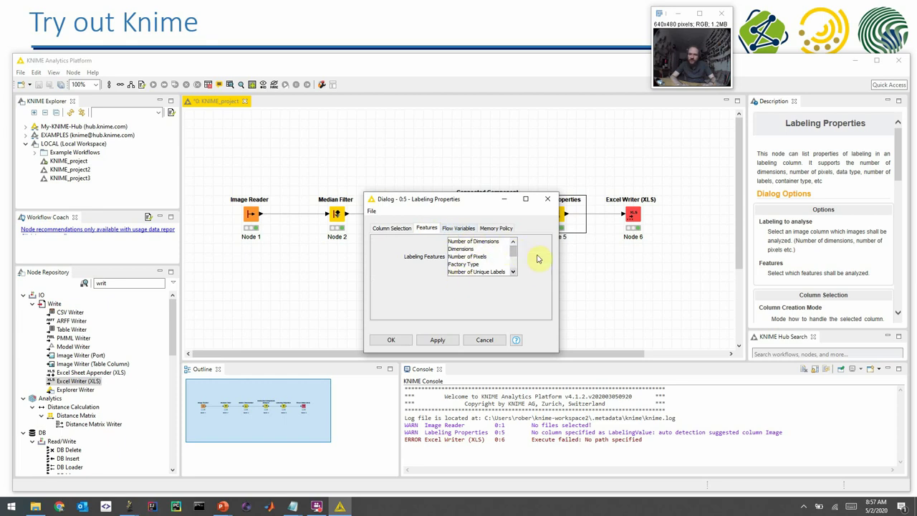
drag(512, 247, 512, 267)
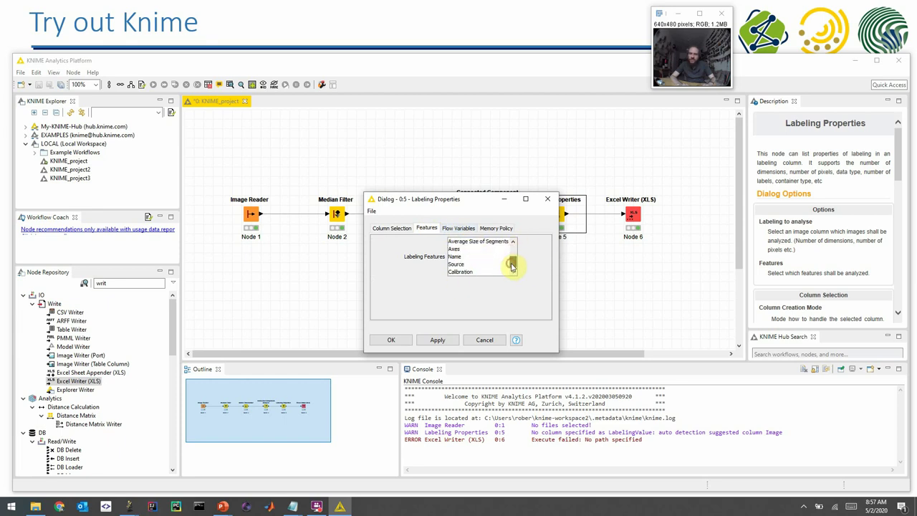
click(460, 228)
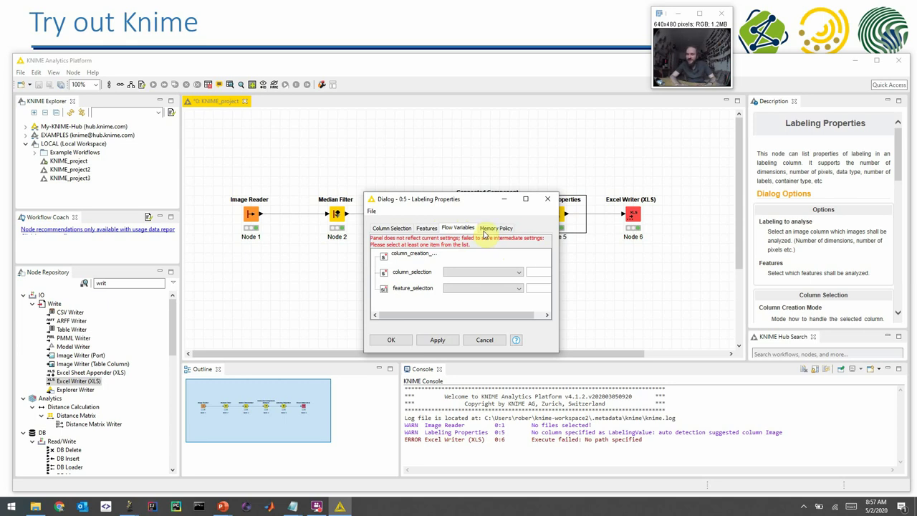
click(485, 230)
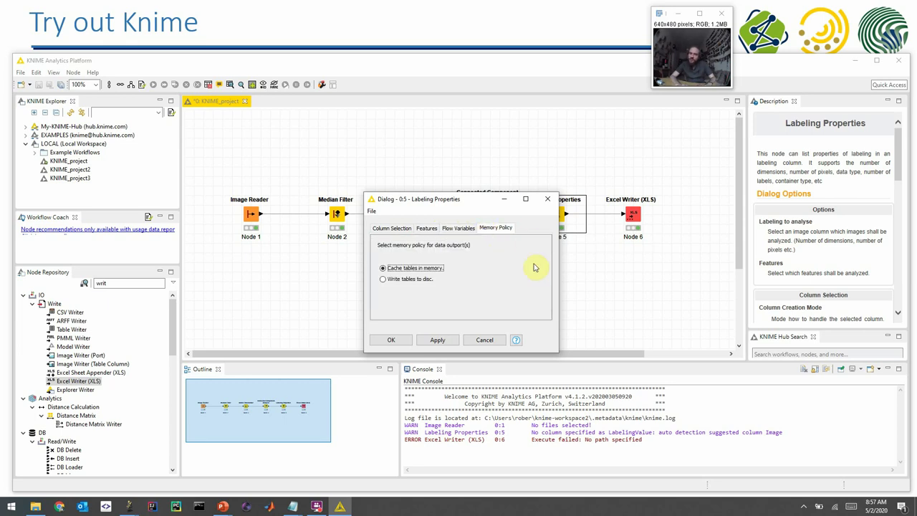
click(492, 339)
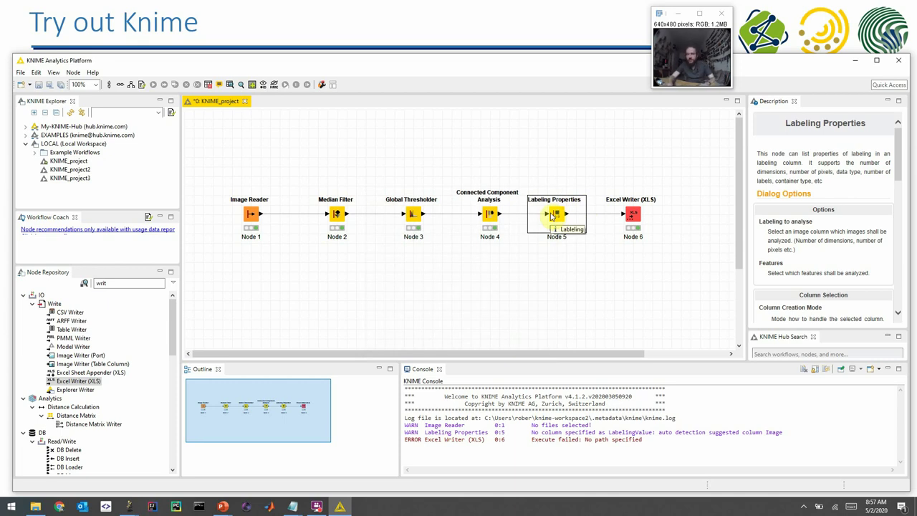
Step: Delete Labeling Properties and place a Segment Features node, found by searching 'feature', there
key(Delete)
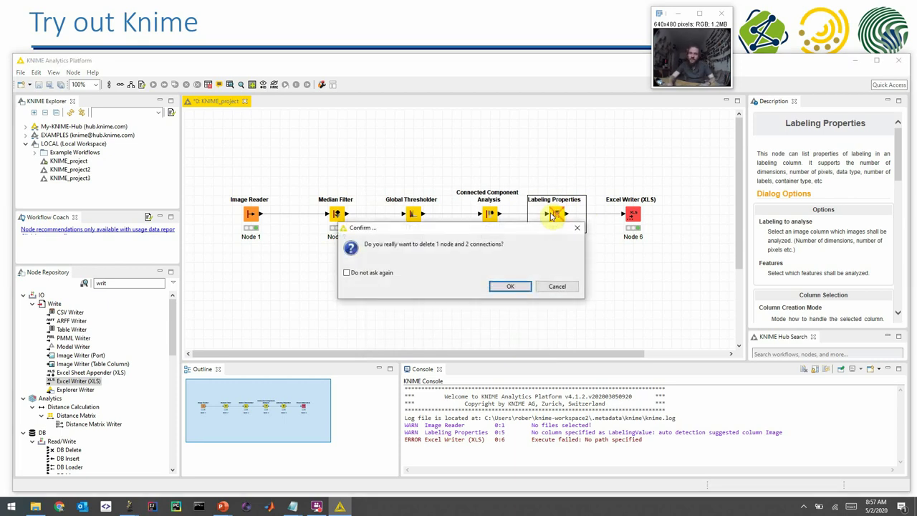
click(521, 288)
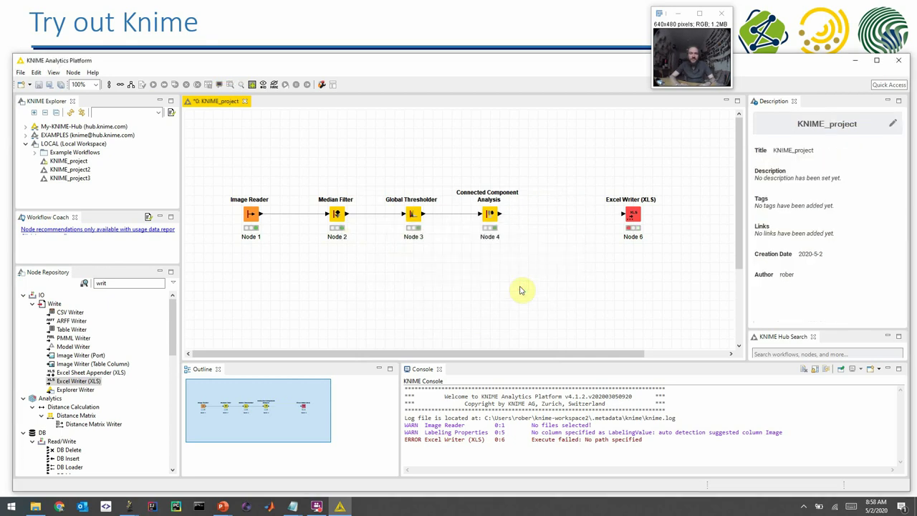
click(155, 285)
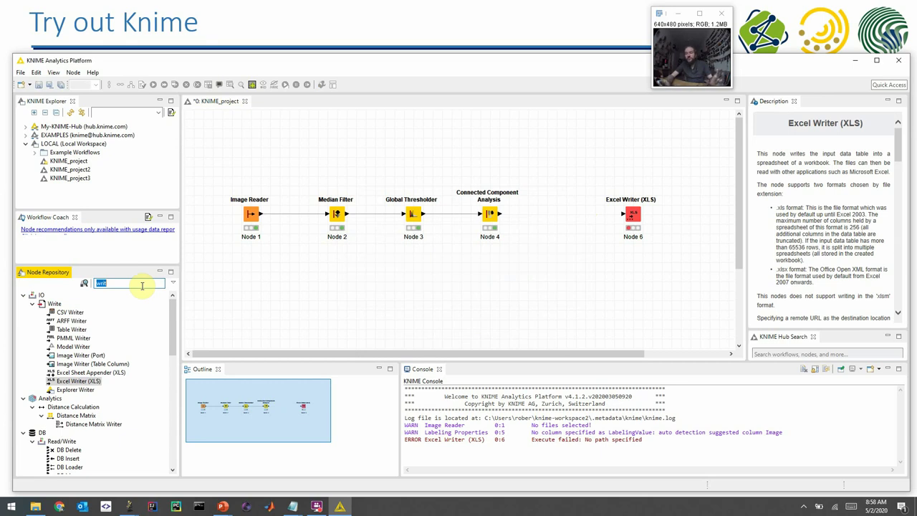
text(fea)
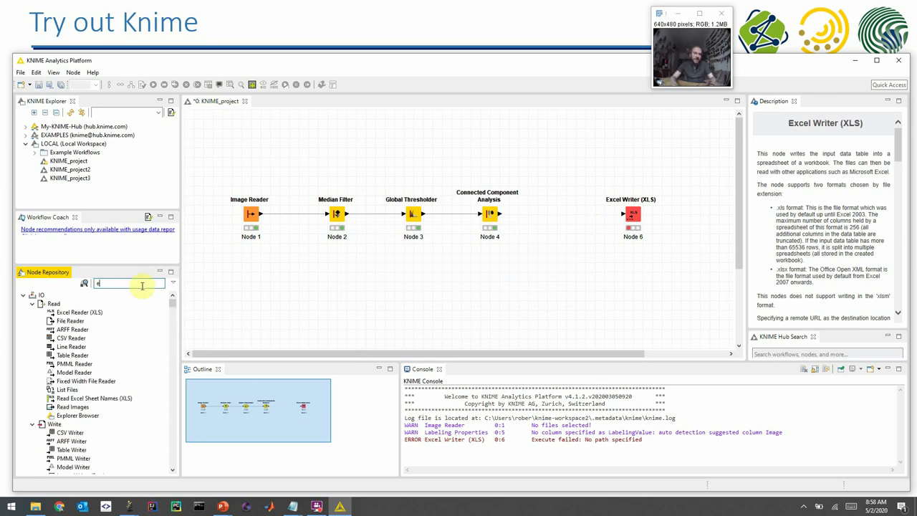
text(ture)
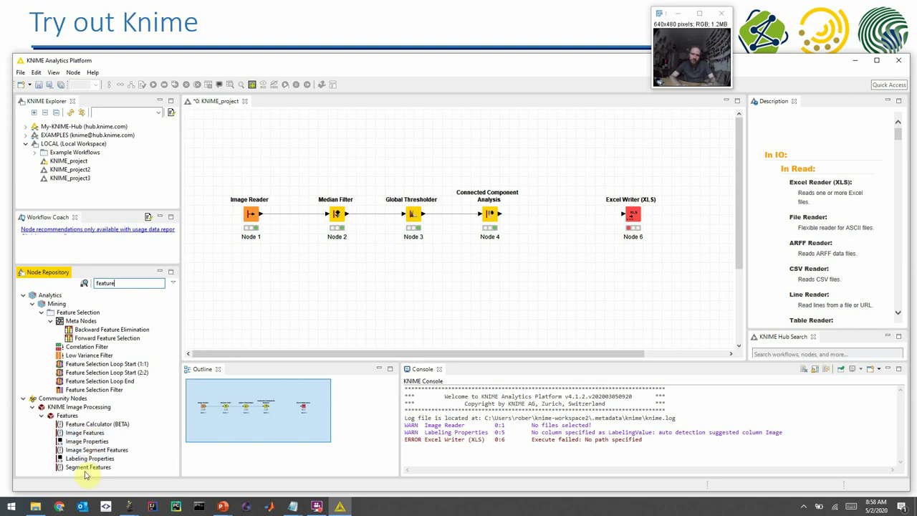
drag(76, 469, 555, 217)
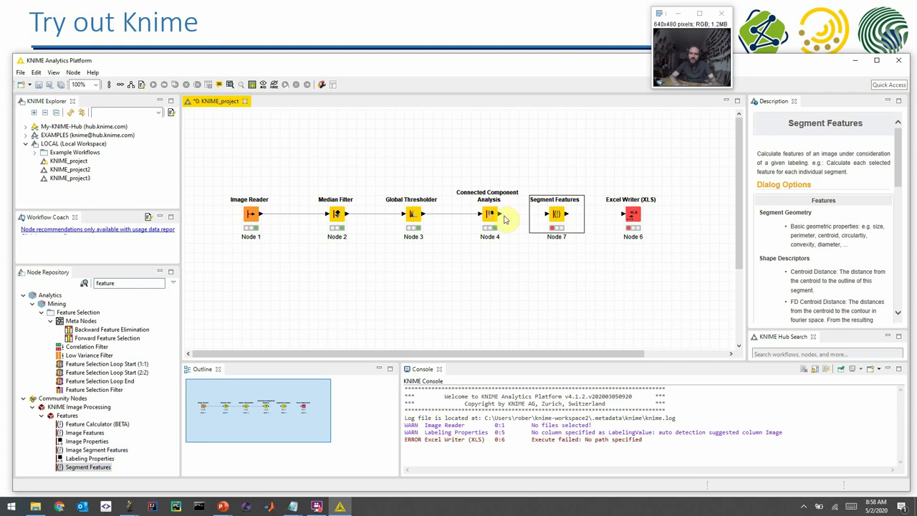
Step: Connect Connected Component Analysis to Segment Features and enable the Shape Descriptors and Segment Geometry groups
drag(502, 218, 623, 213)
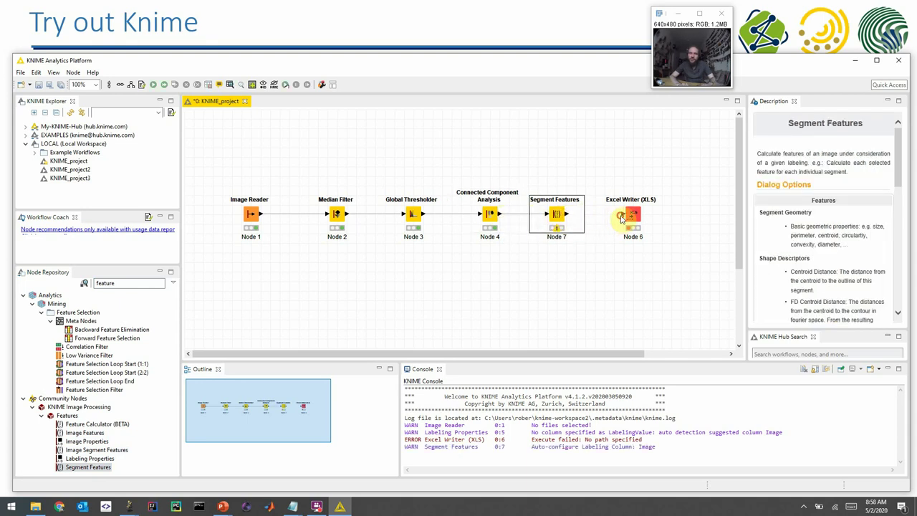
right_click(553, 214)
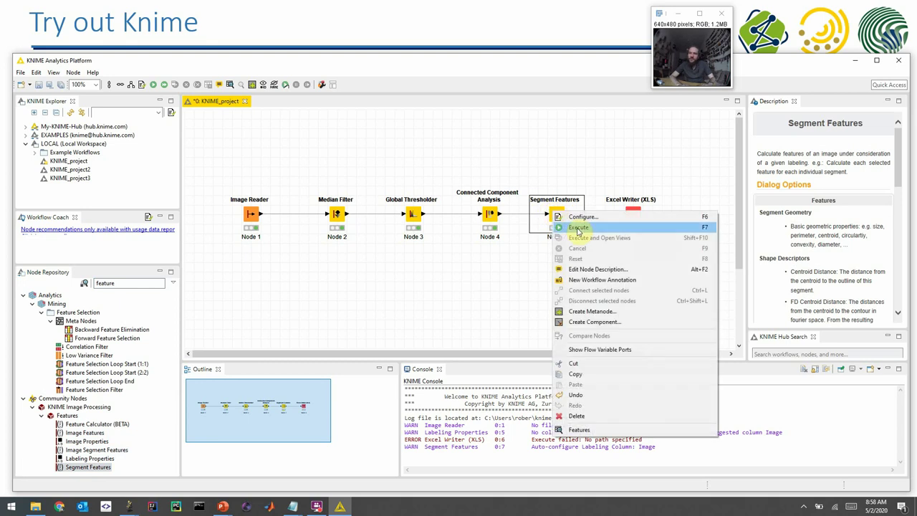
click(564, 219)
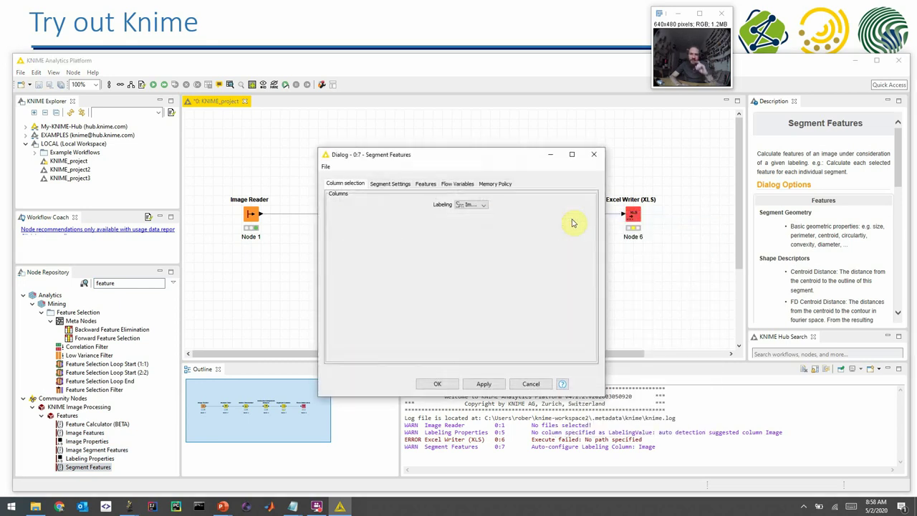
click(384, 184)
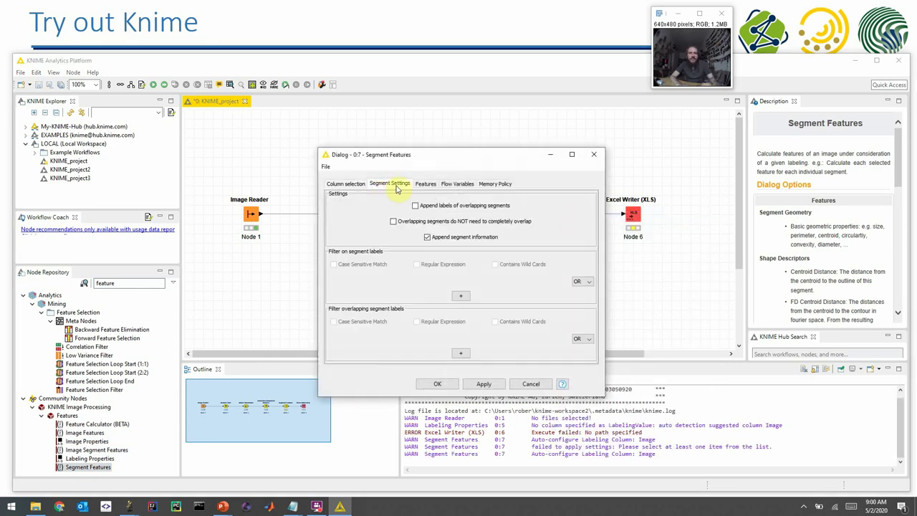
click(424, 185)
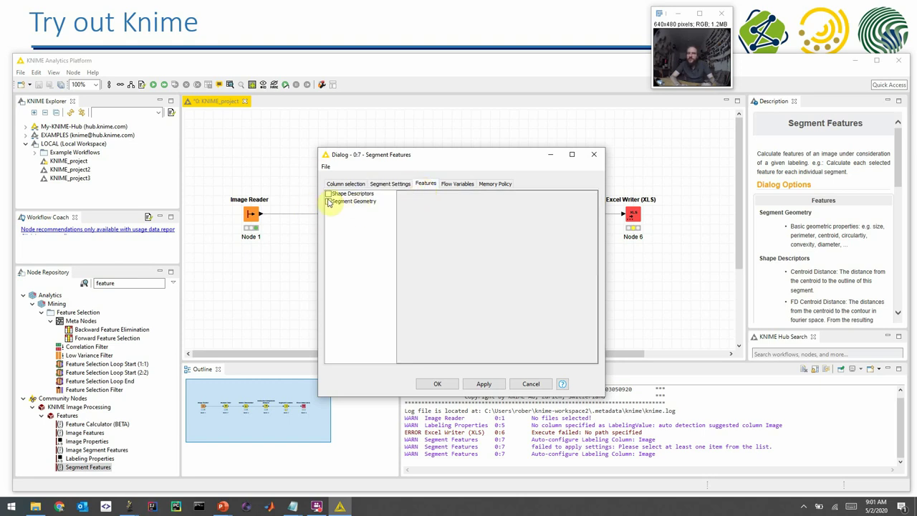
click(328, 194)
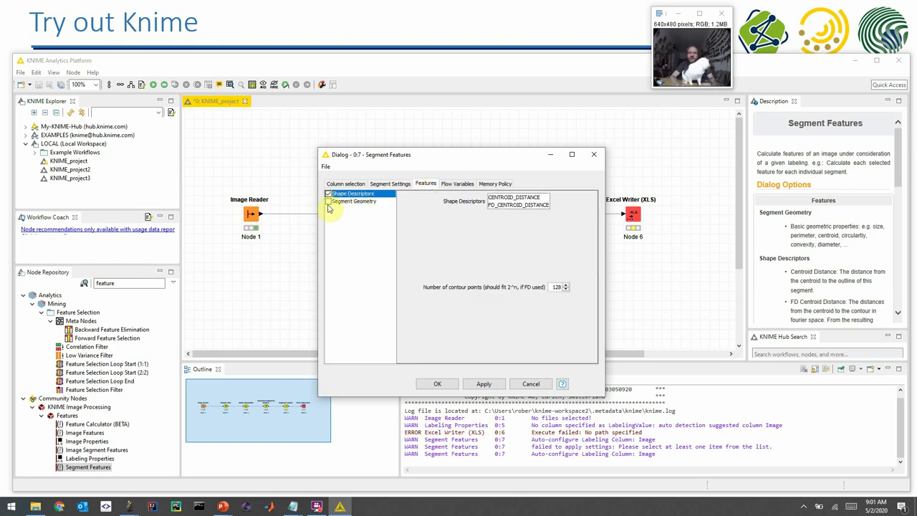
click(328, 202)
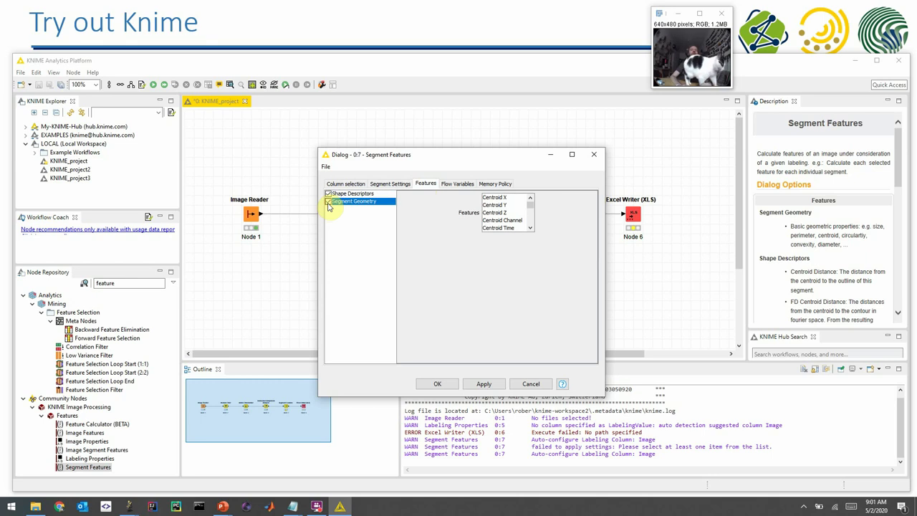
Step: Choose Num Pix as the geometry feature and apply, dismissing the invalid-settings warning
click(531, 227)
click(530, 228)
click(531, 228)
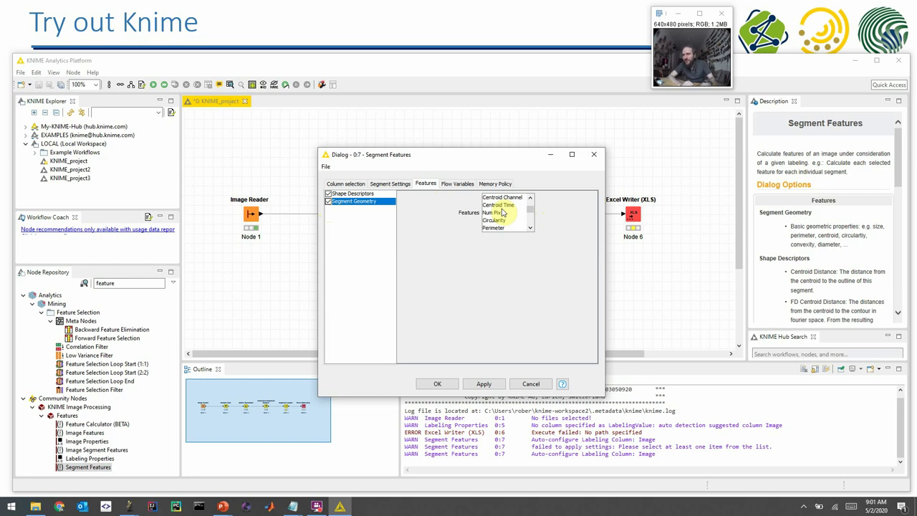
click(501, 206)
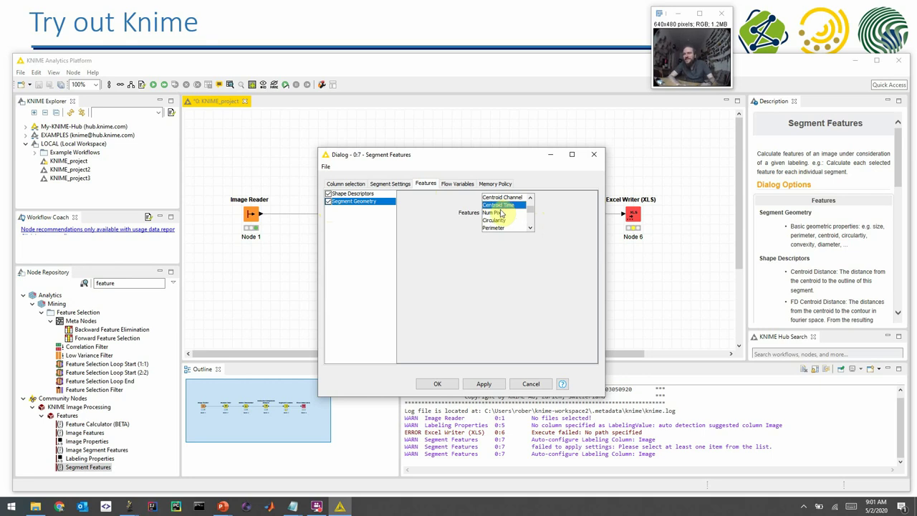
click(502, 213)
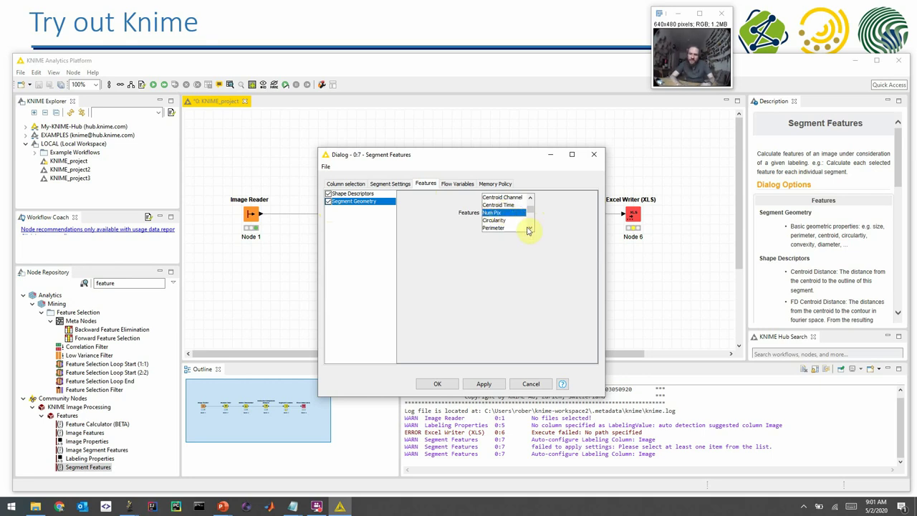
click(530, 228)
click(530, 228)
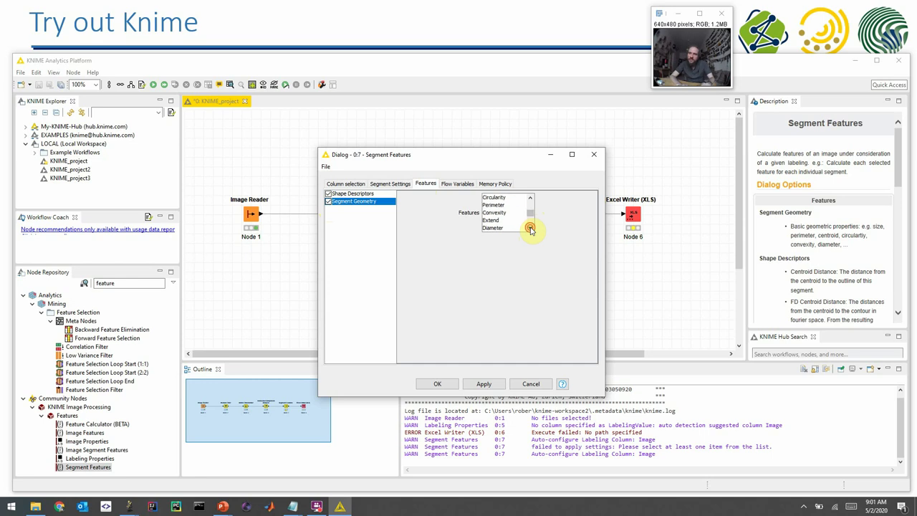
click(530, 228)
click(530, 228)
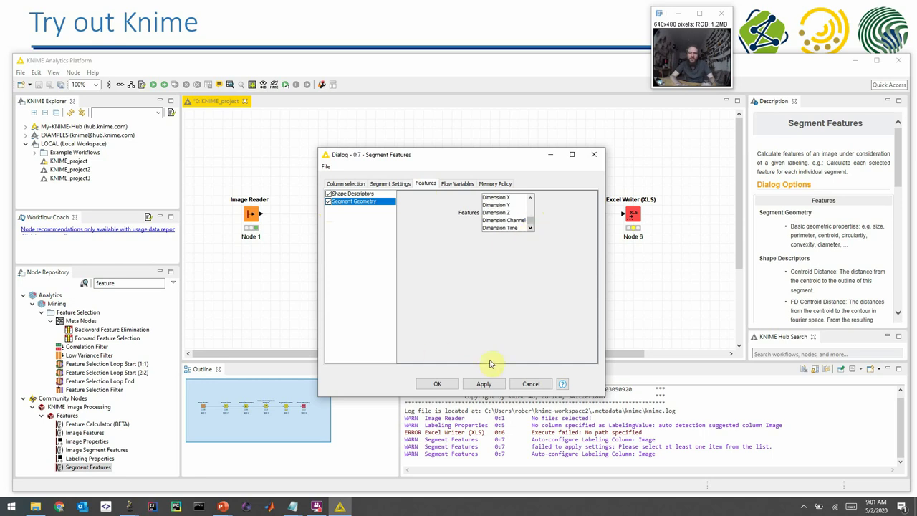
click(483, 384)
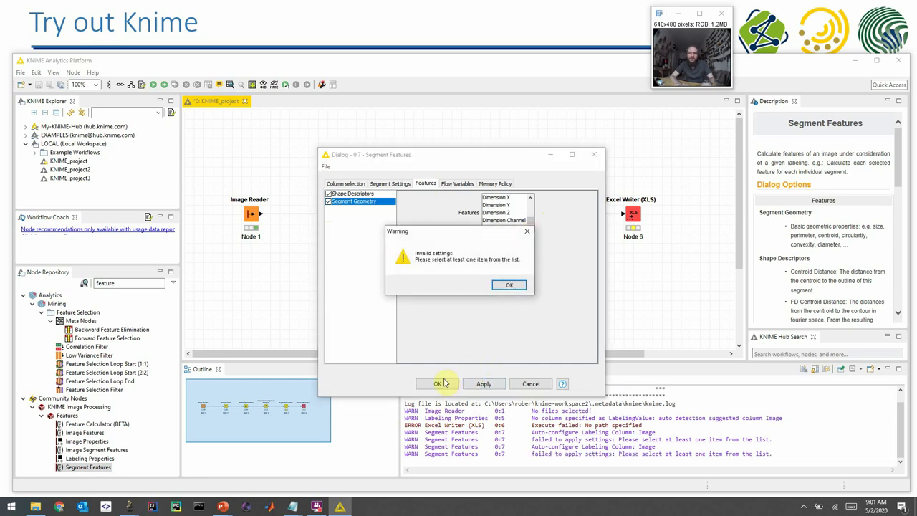
click(517, 285)
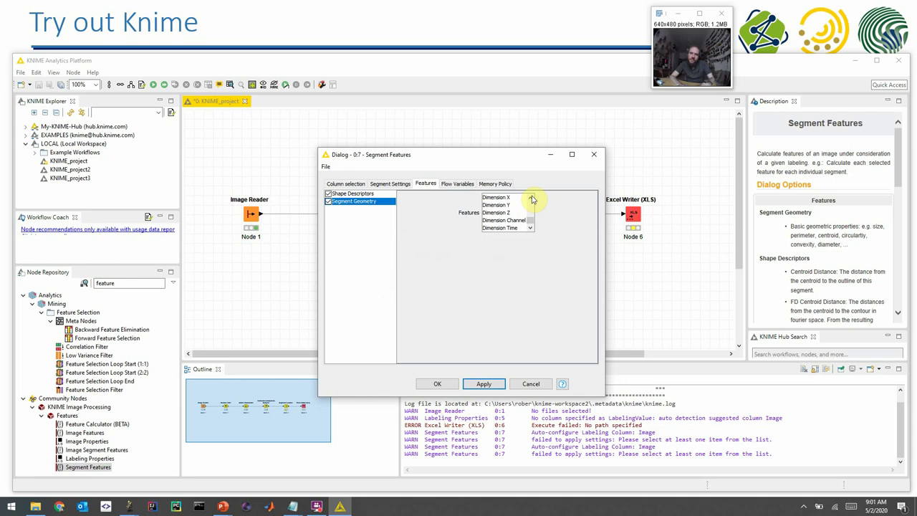
Step: Switch off Shape Descriptors and confirm the Segment Features settings
click(530, 197)
click(530, 197)
click(530, 197)
click(530, 196)
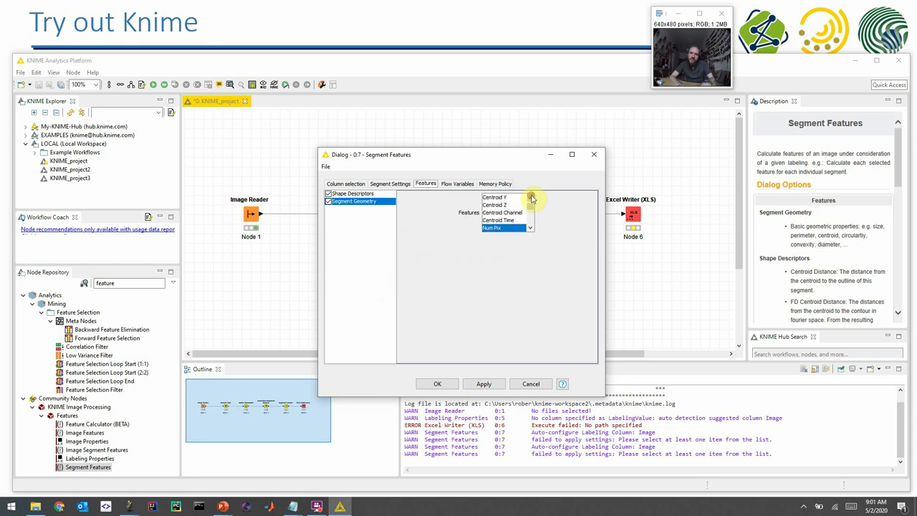
click(366, 195)
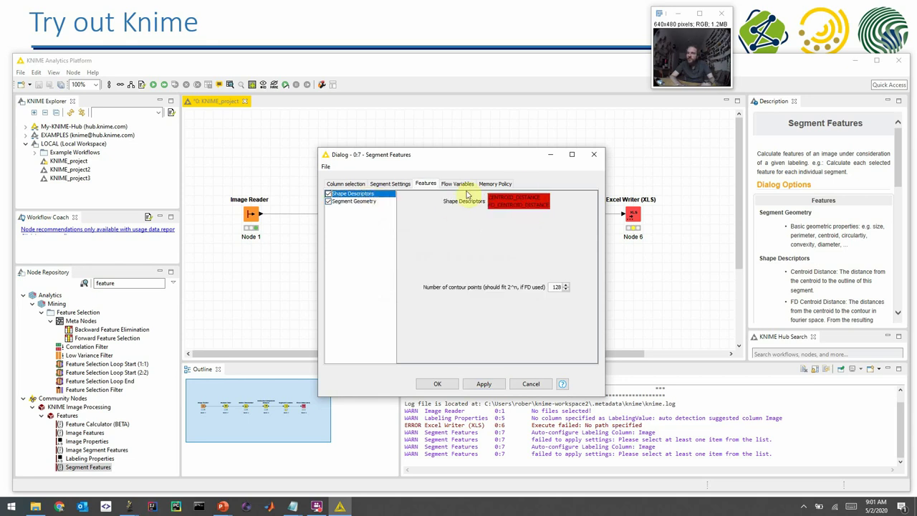
click(328, 193)
click(437, 383)
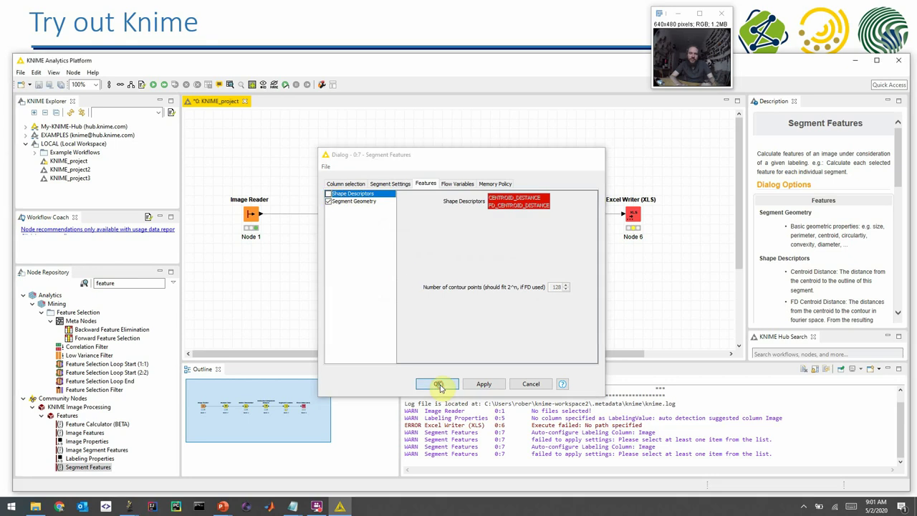
Step: Execute Segment Features and inspect its per-blob Num Pix features table
right_click(564, 213)
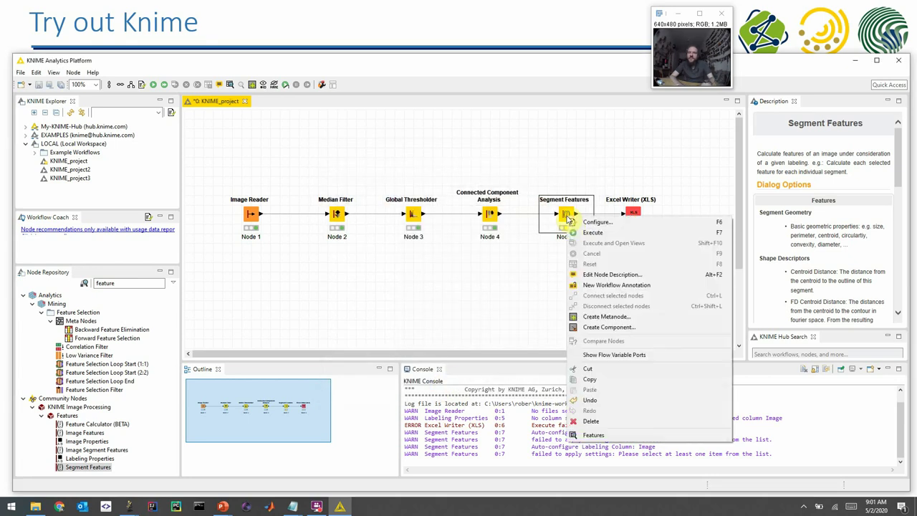
click(571, 233)
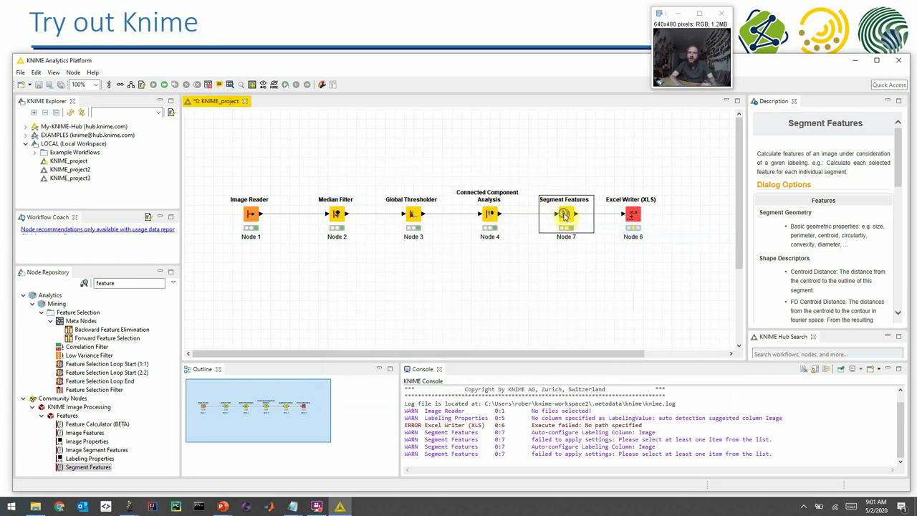
right_click(565, 214)
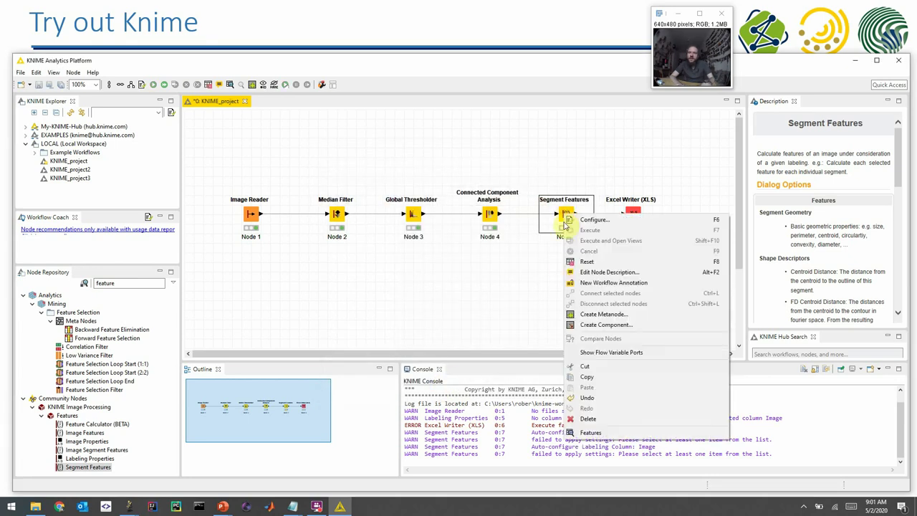
click(611, 433)
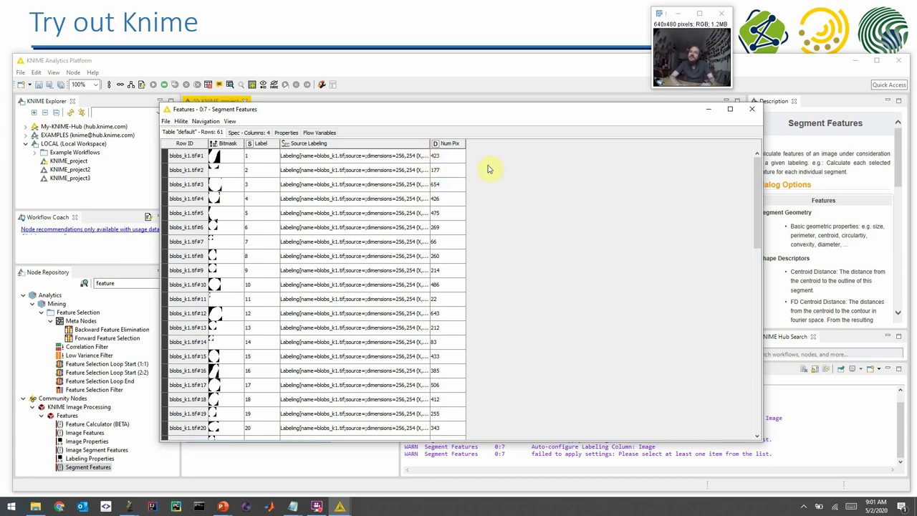
click(751, 109)
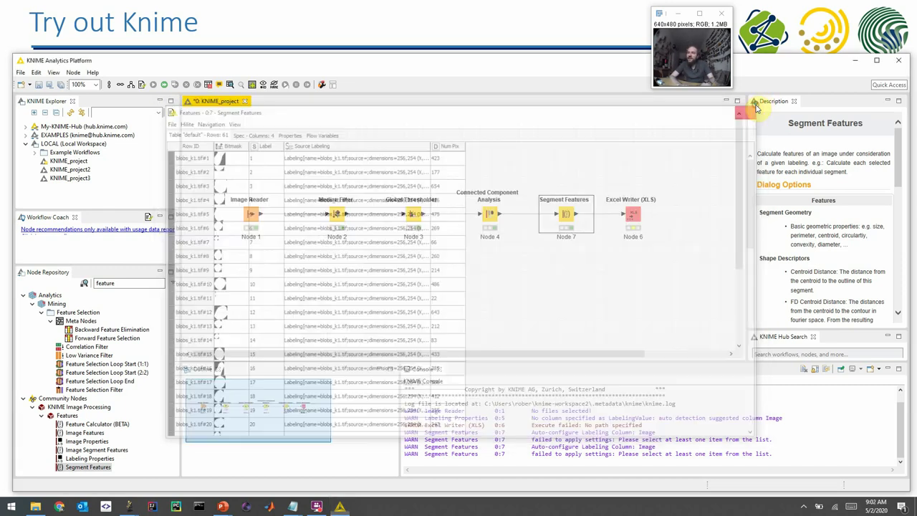
Step: Run the Excel Writer and open the re-exported knime_results.xlsx from the Desktop
click(630, 214)
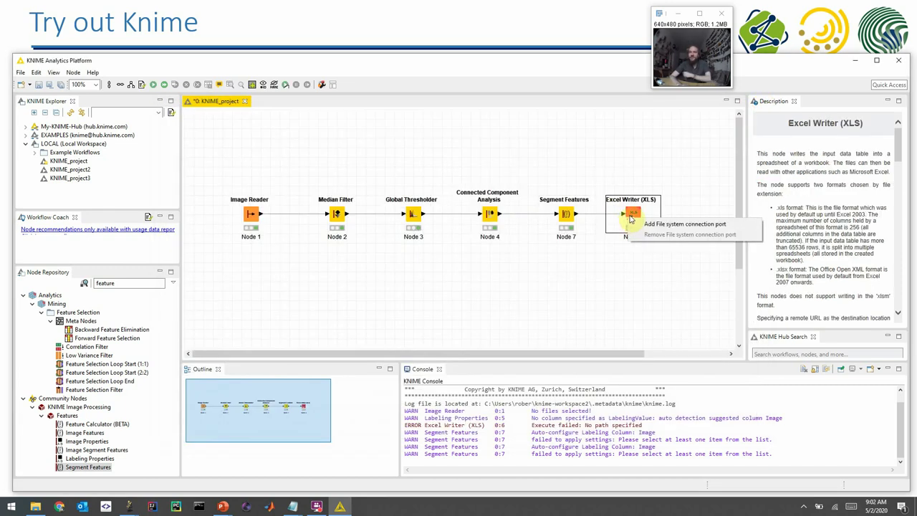
right_click(632, 215)
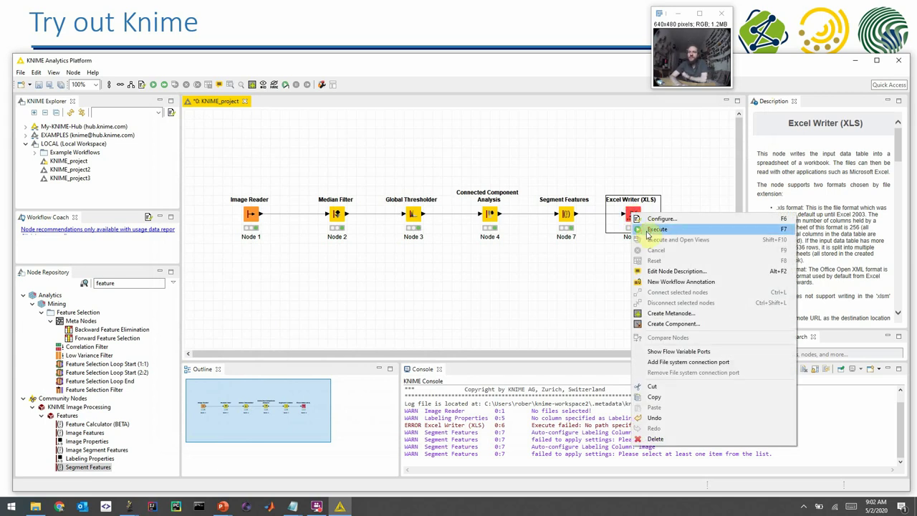
click(648, 229)
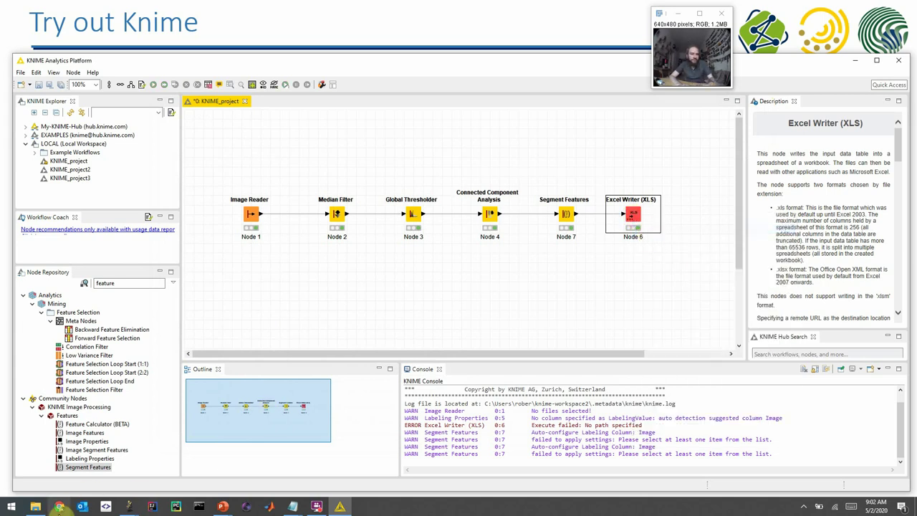
key(alt+Tab)
click(389, 381)
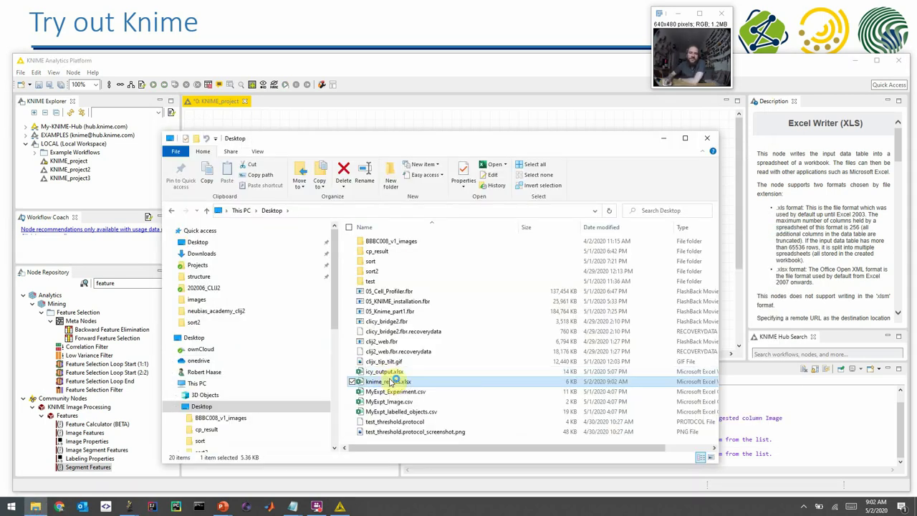
double_click(389, 381)
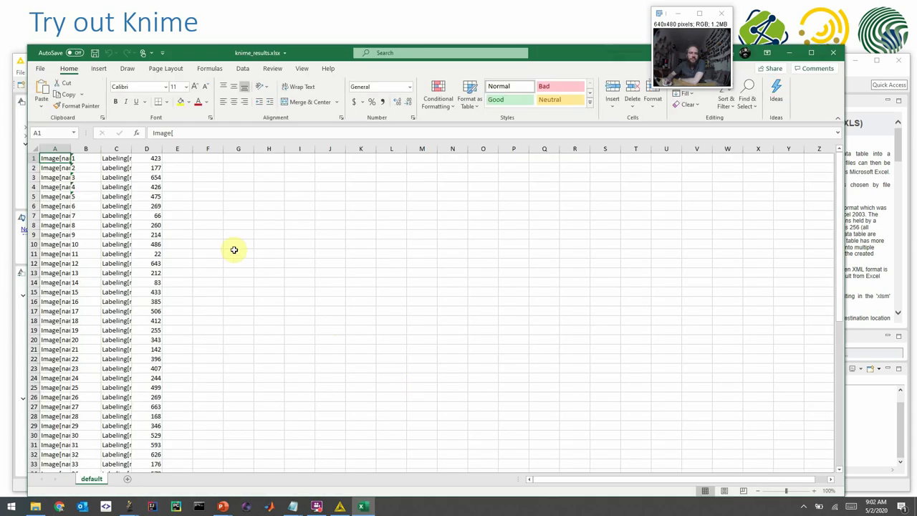
Step: Check the first pixel count, 423, in cell D1, then close Excel to return to KNIME
click(141, 157)
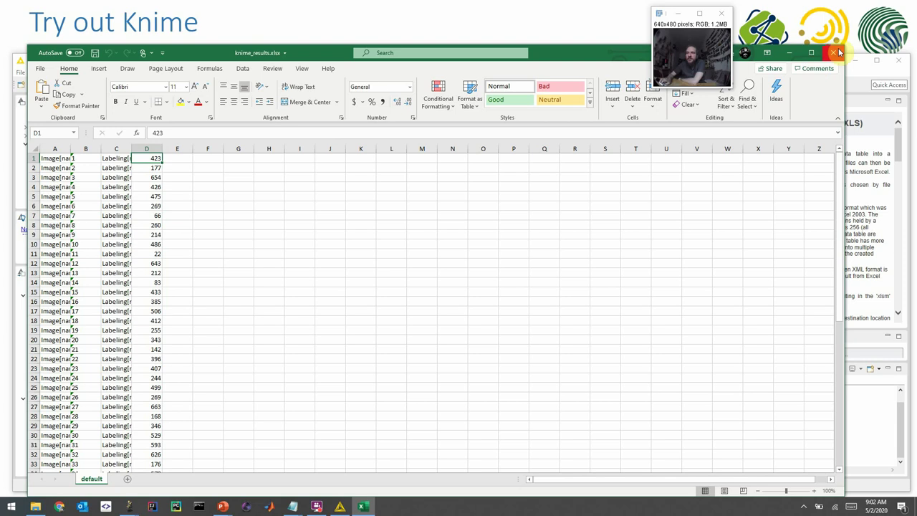
click(840, 52)
click(795, 64)
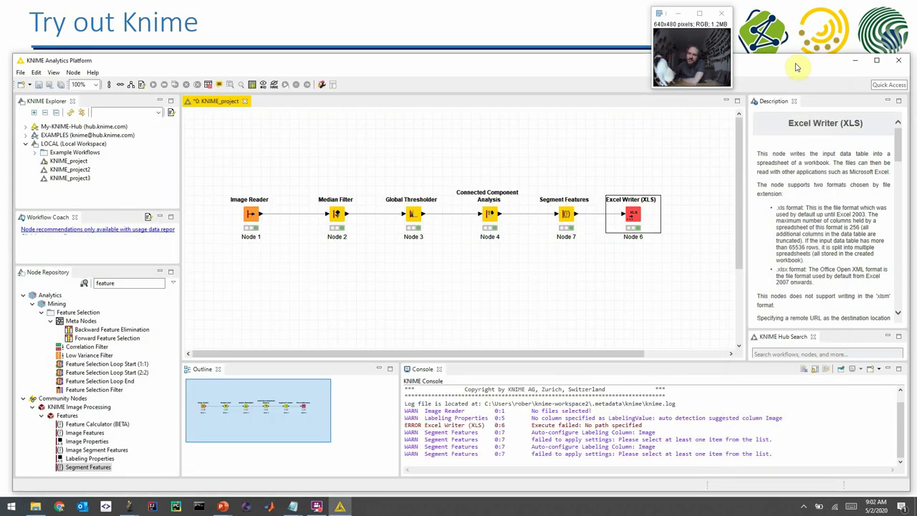
click(564, 215)
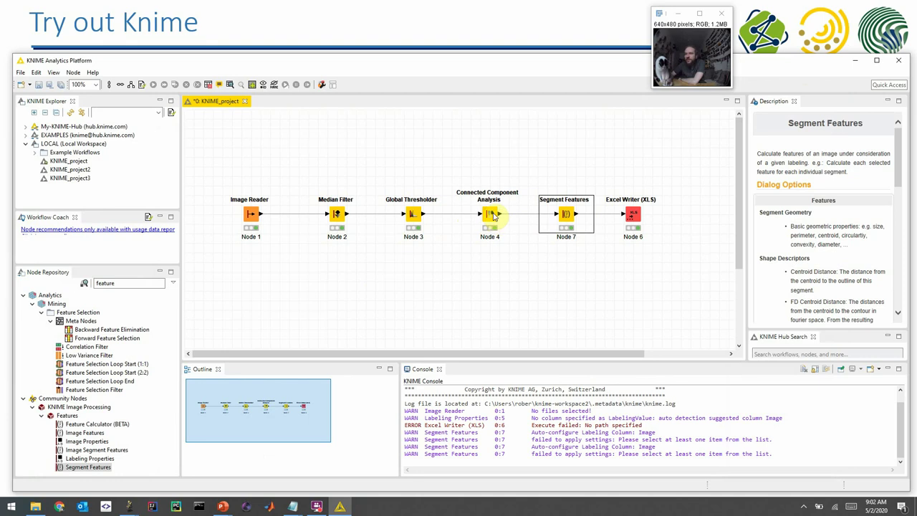
click(632, 214)
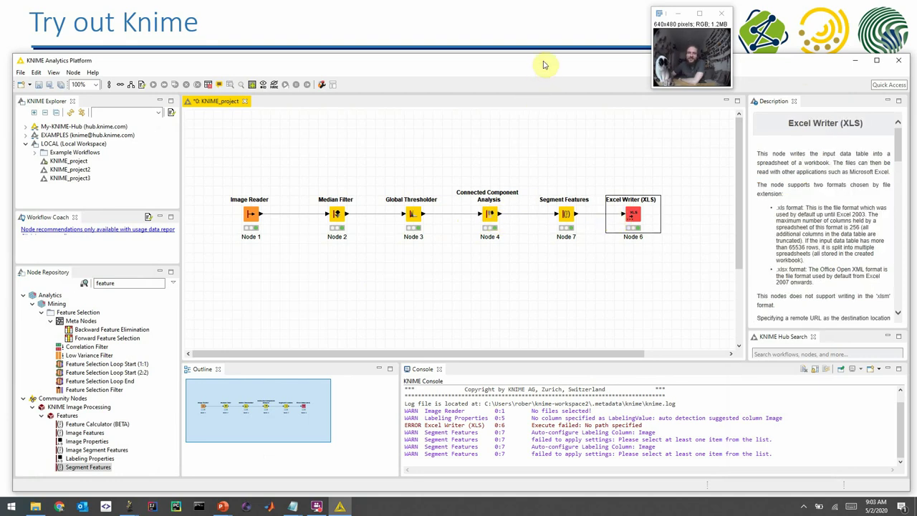